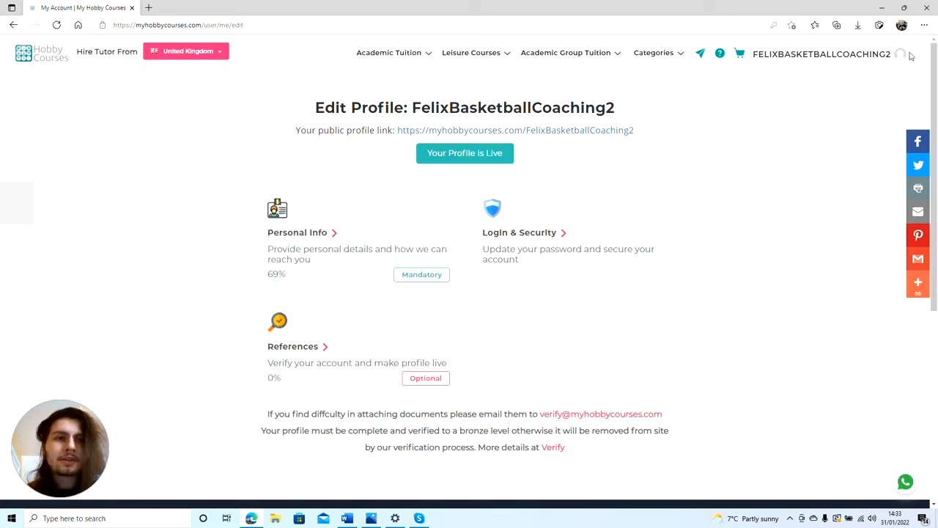
Step: Start publishing a new online course and title it "Basketball drill & tactic coaching for Adults"
mouse_move(849, 62)
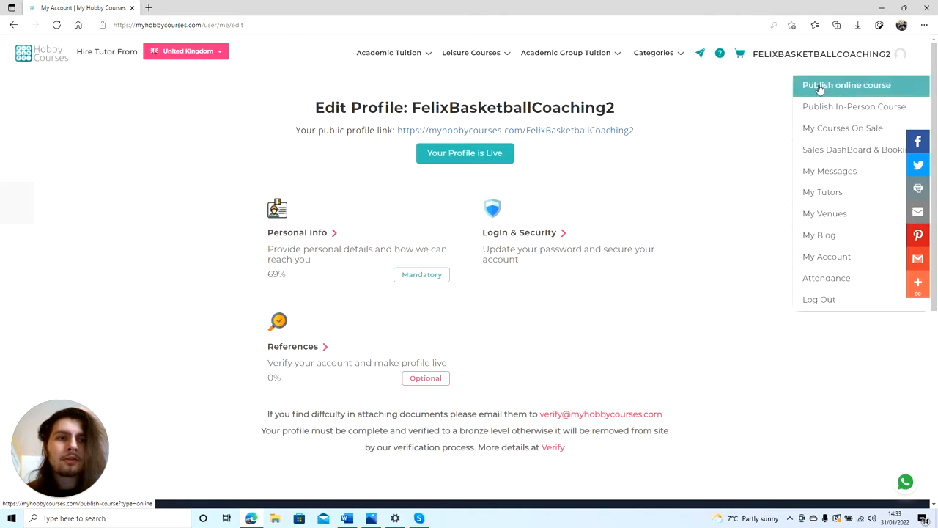
left_click(895, 88)
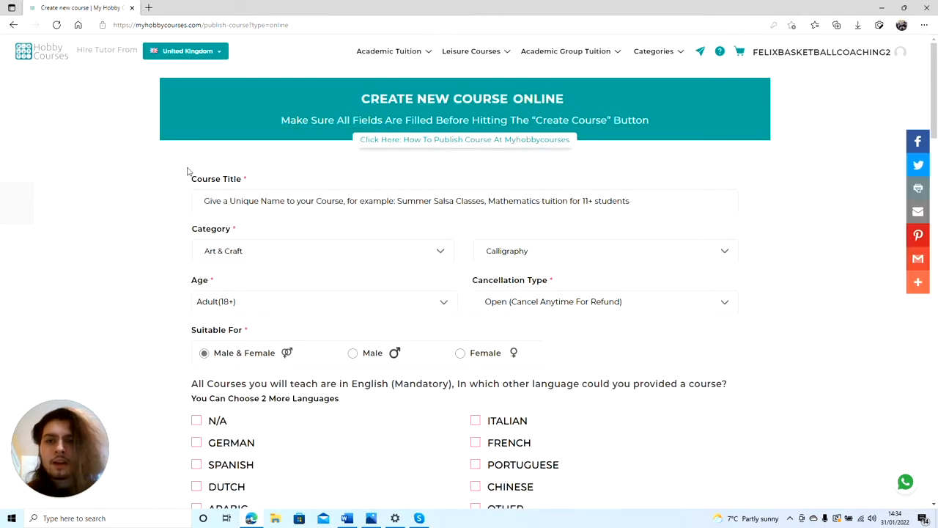
mouse_move(217, 184)
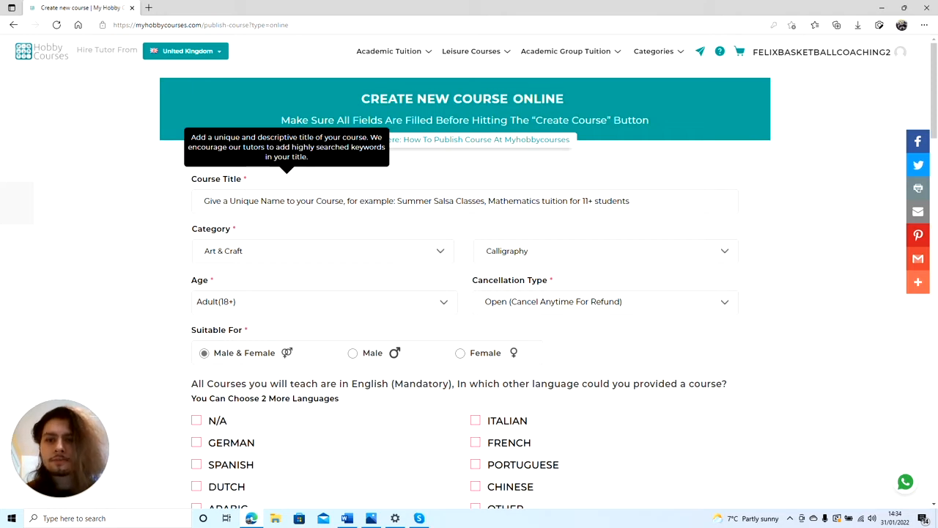
left_click(204, 201)
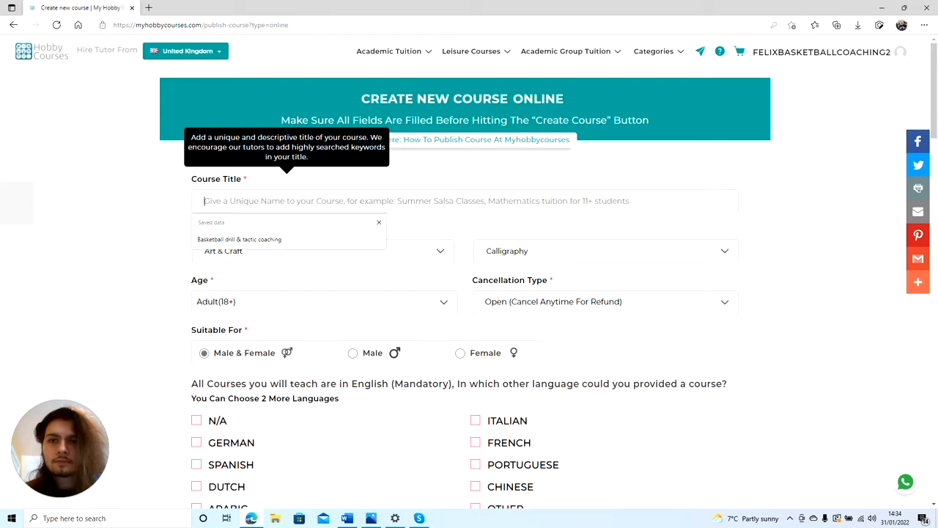
left_click(452, 184)
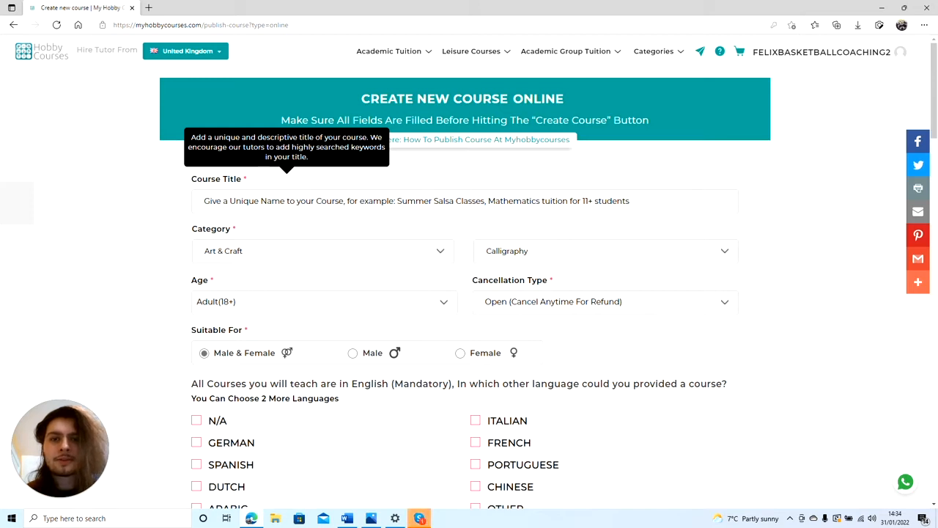
left_click(440, 201)
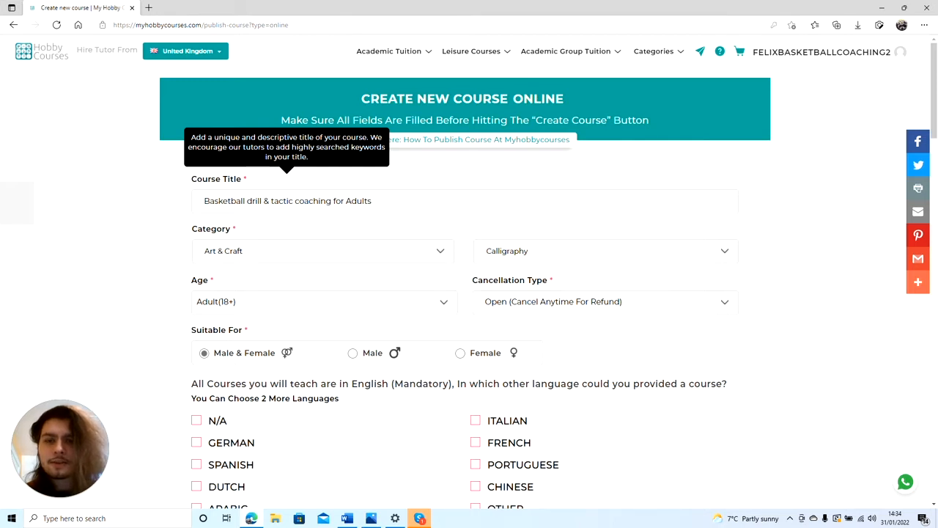
Step: Set the course category to Sports & Adventure with the sub-category Miscellaneous
scroll(423, 213, "down", 1)
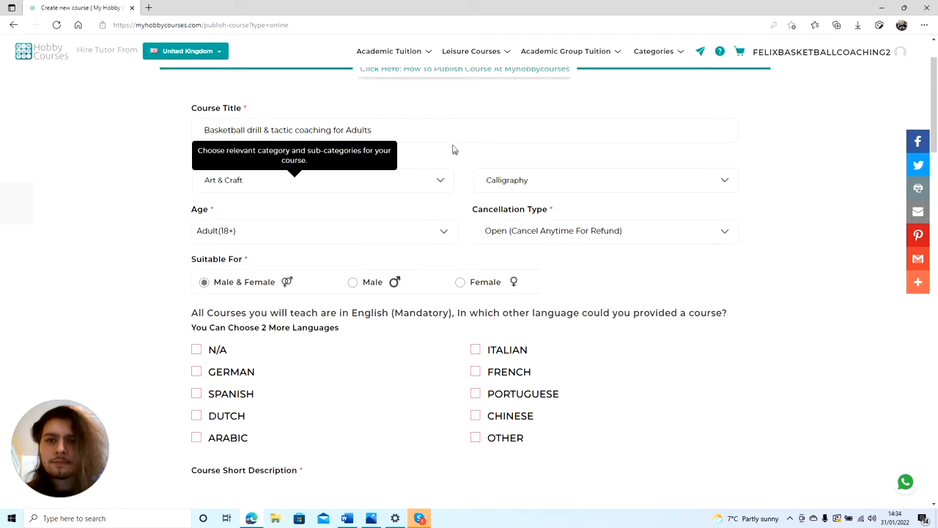
left_click(436, 182)
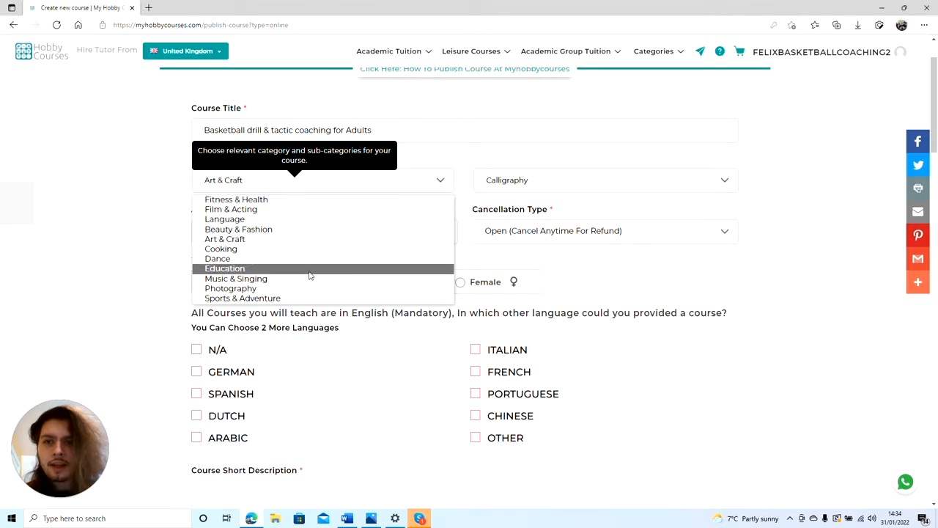
left_click(296, 297)
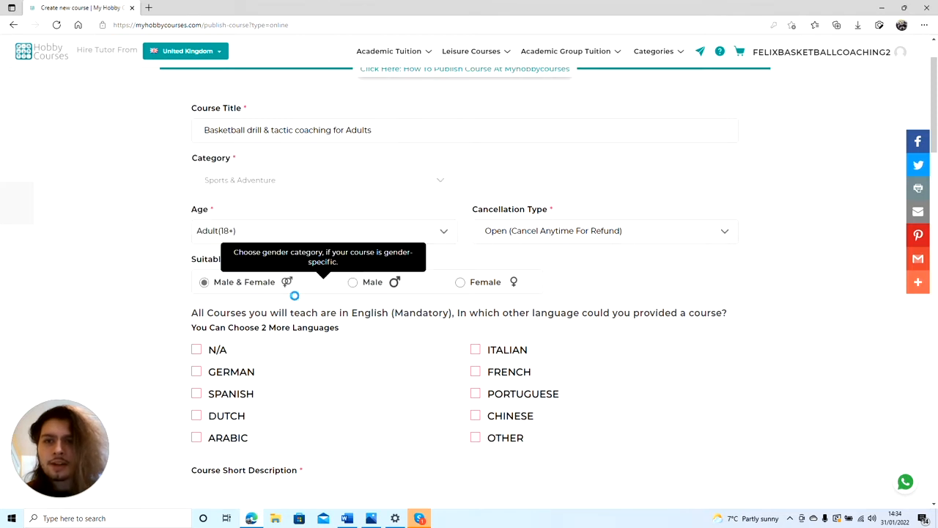
left_click(535, 186)
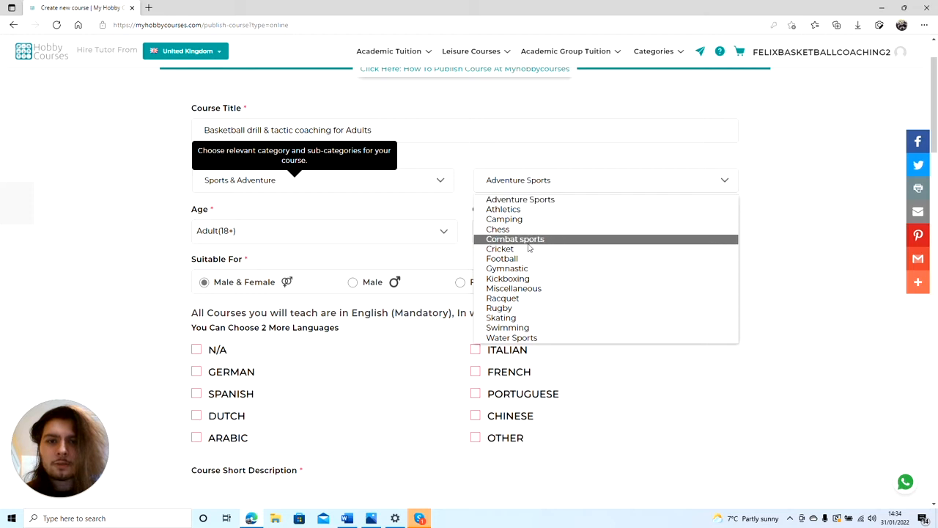
left_click(523, 291)
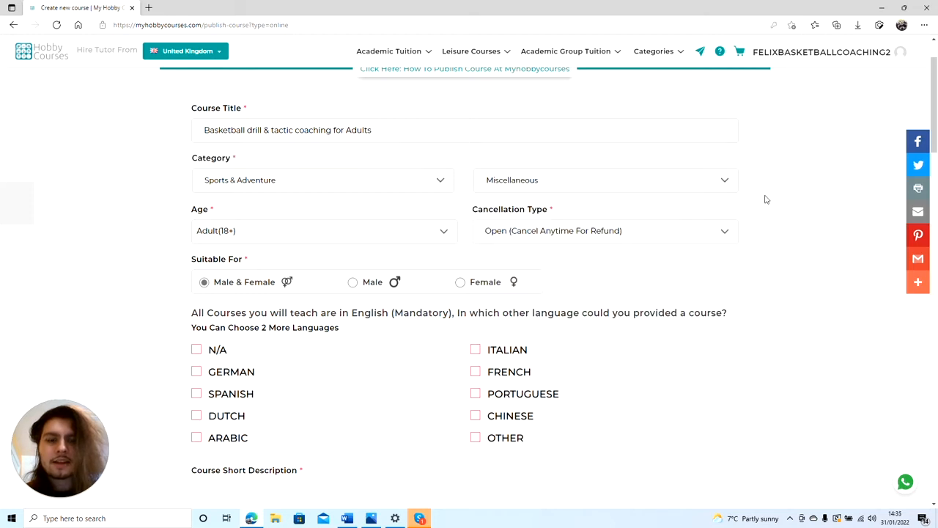
Step: Keep the age group at Adult(18+) and set the cancellation type to Mild (24 Hours In Advance For Refund)
scroll(379, 170, "down", 1)
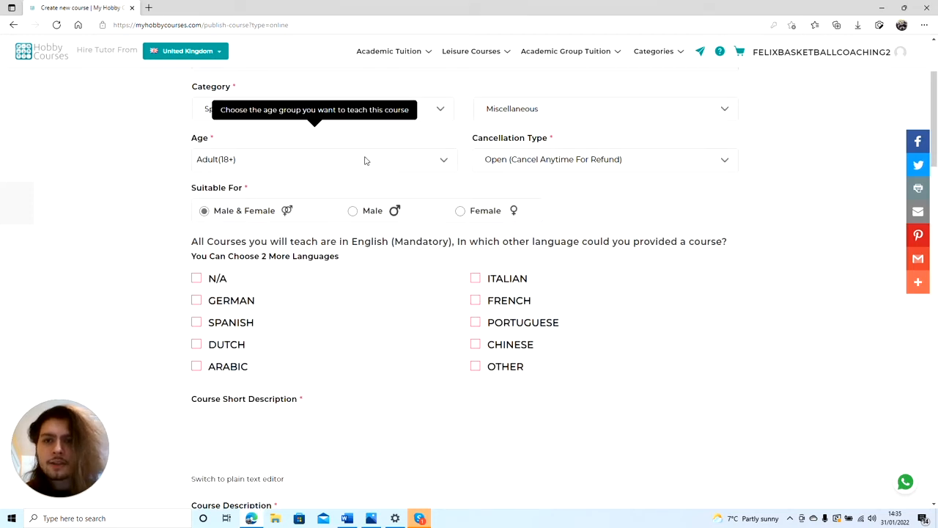
left_click(365, 160)
left_click(366, 161)
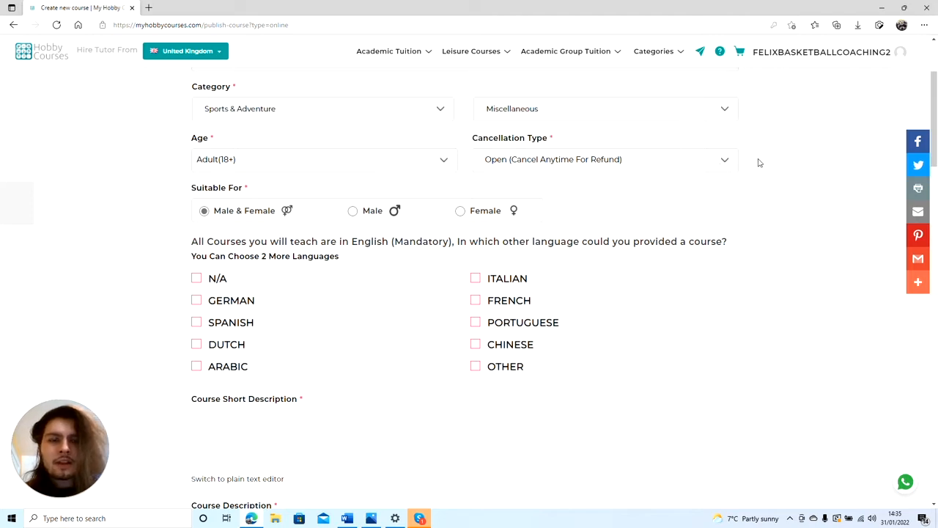
left_click(726, 160)
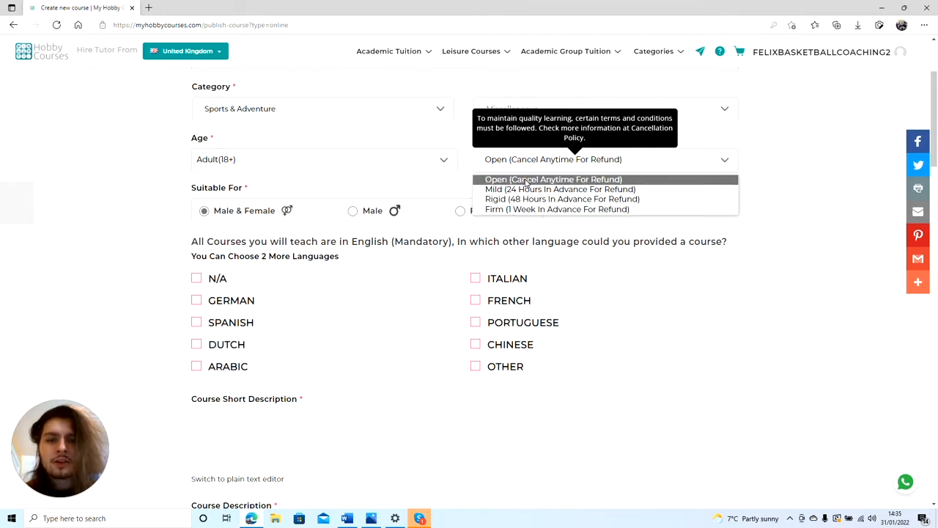
left_click(654, 190)
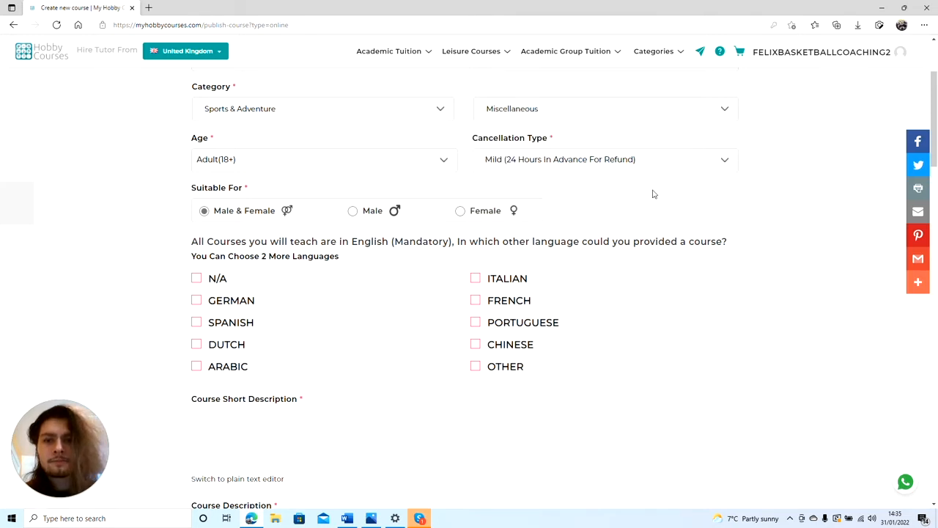
Step: Leave the course suitable for Male & Female and choose N/A for additional teaching languages
scroll(651, 198, "down", 1)
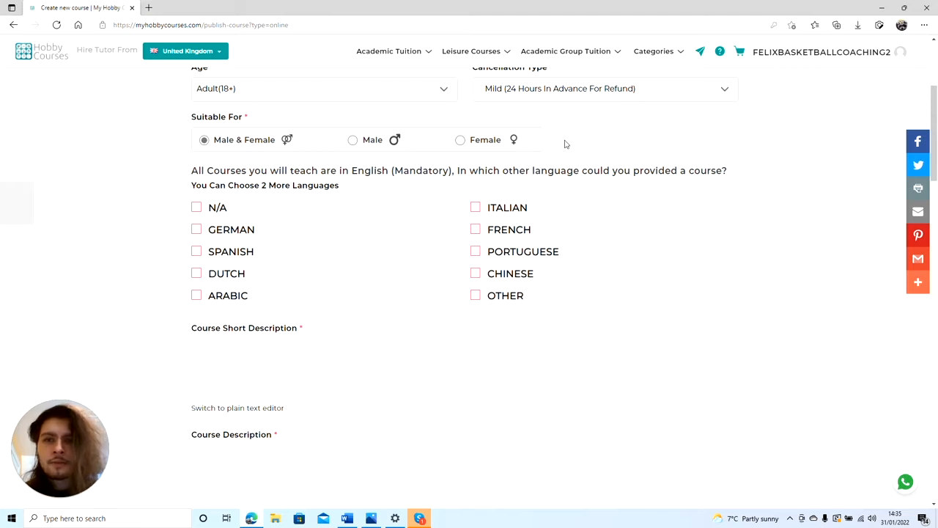
mouse_move(296, 150)
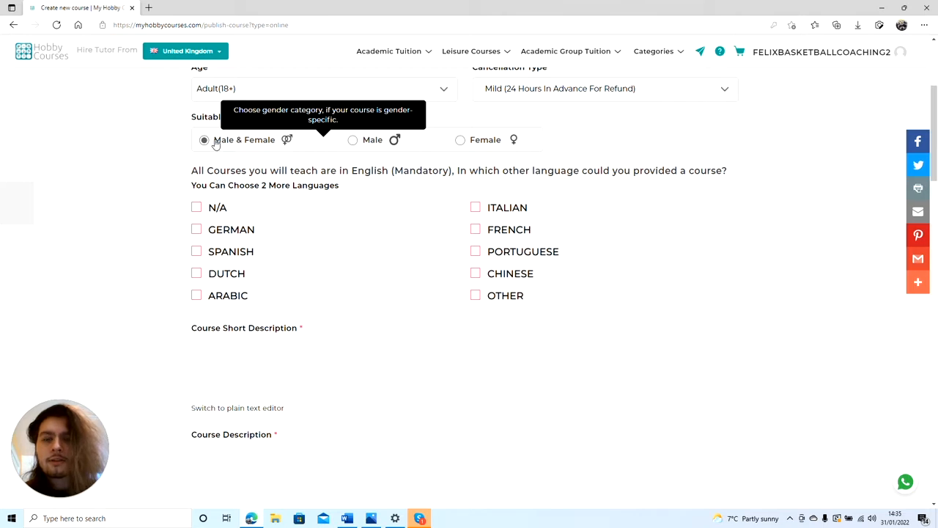
scroll(220, 167, "down", 1)
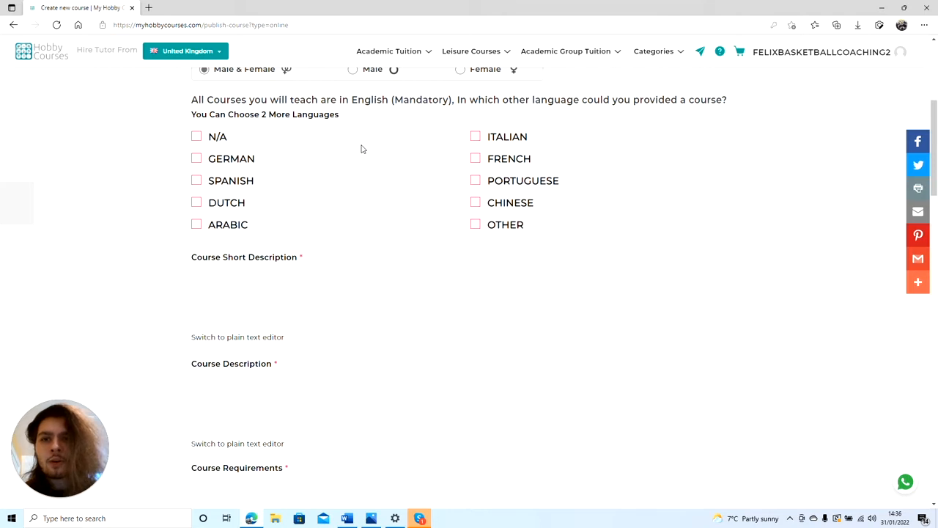
left_click(197, 139)
Step: Switch the course short description to plain text and enter the pitch beginning "Tired of being on the Bench or feel your performance/teamwork is lacking in games?"
scroll(359, 187, "down", 2)
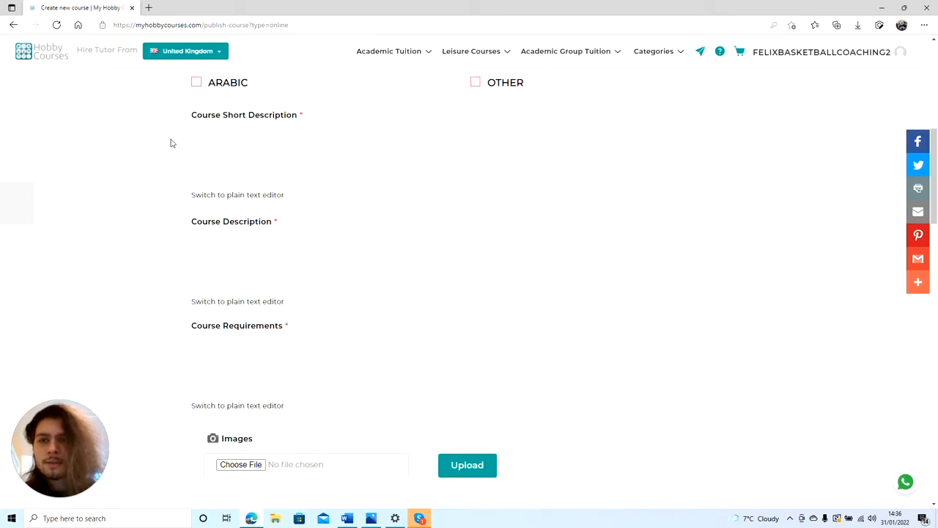
left_click(223, 195)
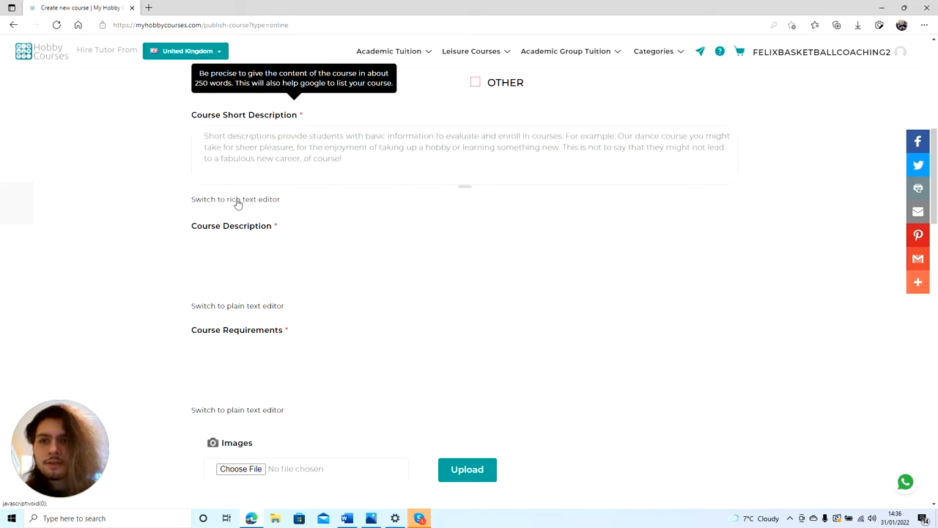
left_click(224, 201)
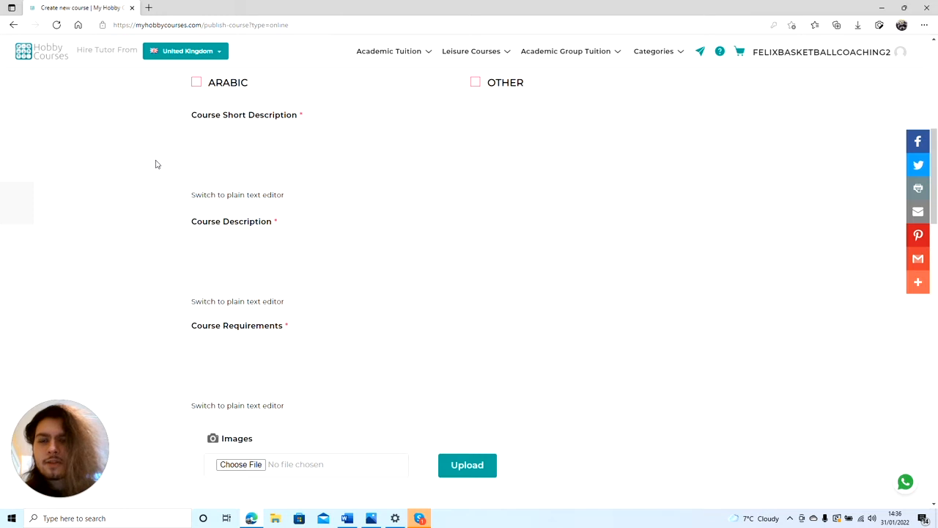
left_click(242, 200)
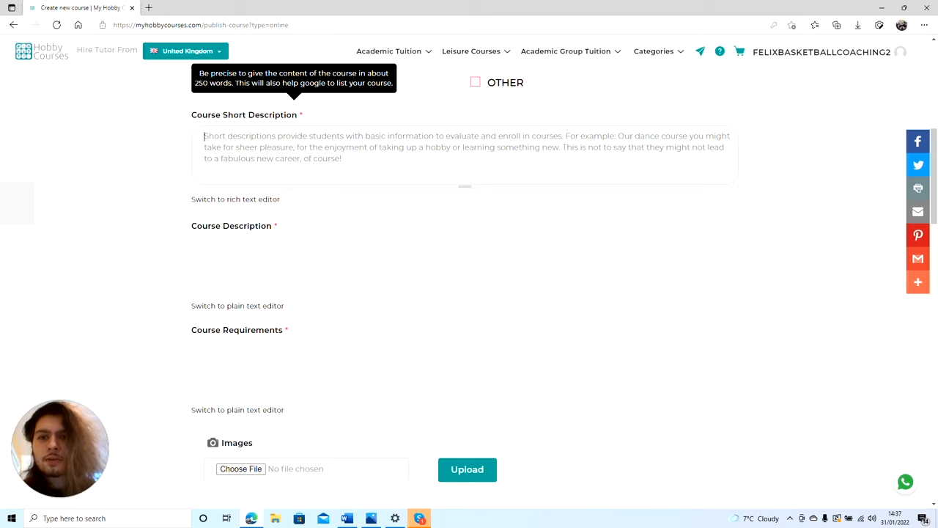
left_click(330, 125)
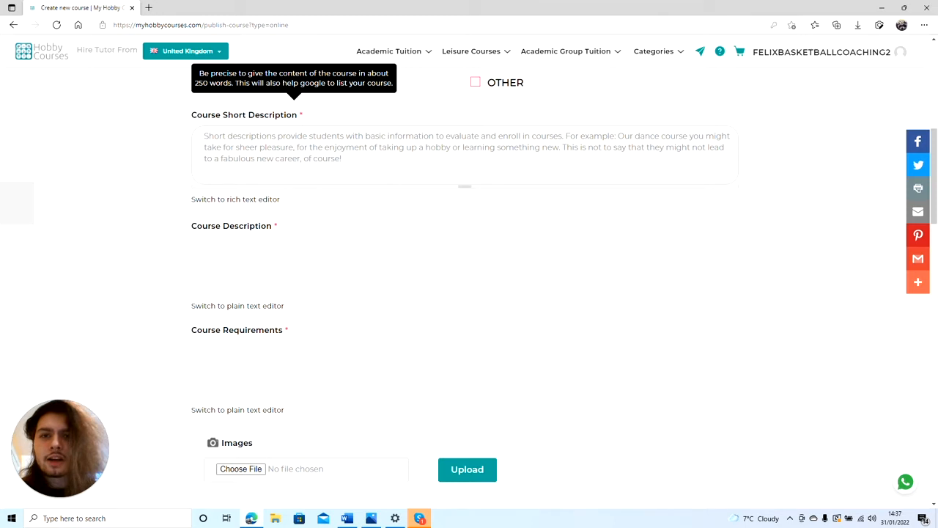
type("Tired of being on the Bench or feel your performance/teamwork is lacking in games? Take this course to solidify your personal fitness, tactical knowledge and quick-thinking skills.")
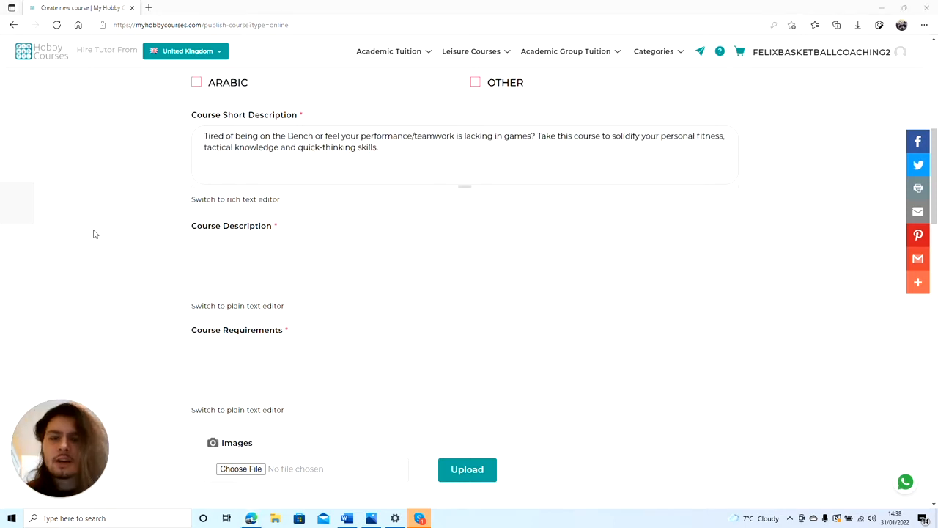
Step: Fill in the course description in the plain text editor and open the plain text course requirements for entry
scroll(150, 215, "down", 2)
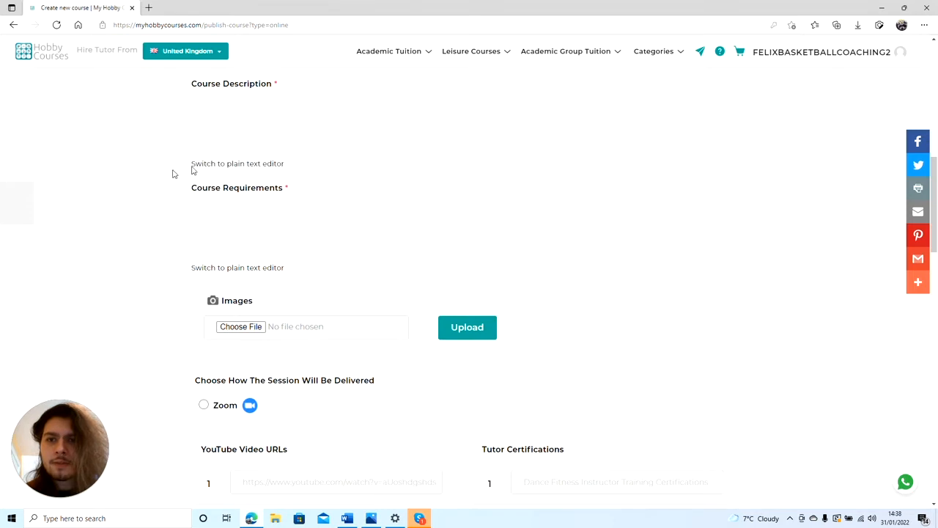
left_click(231, 164)
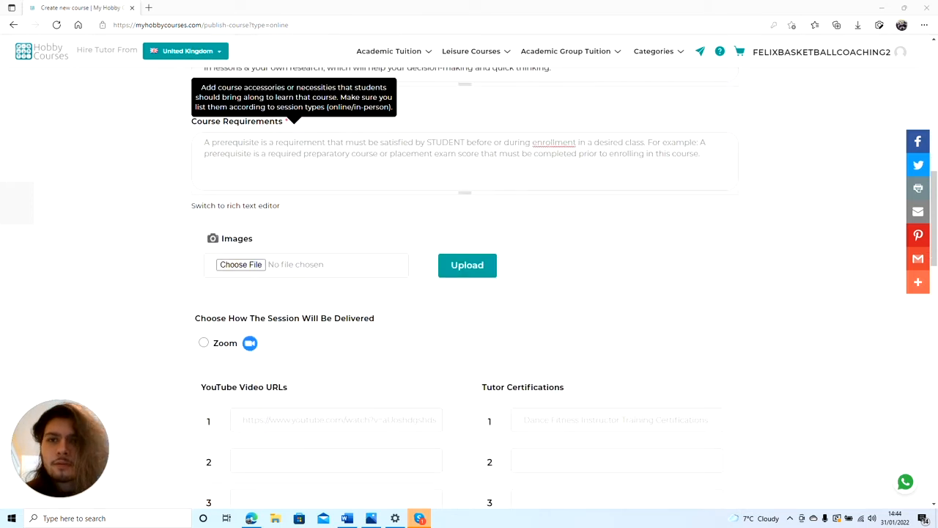
left_click(204, 142)
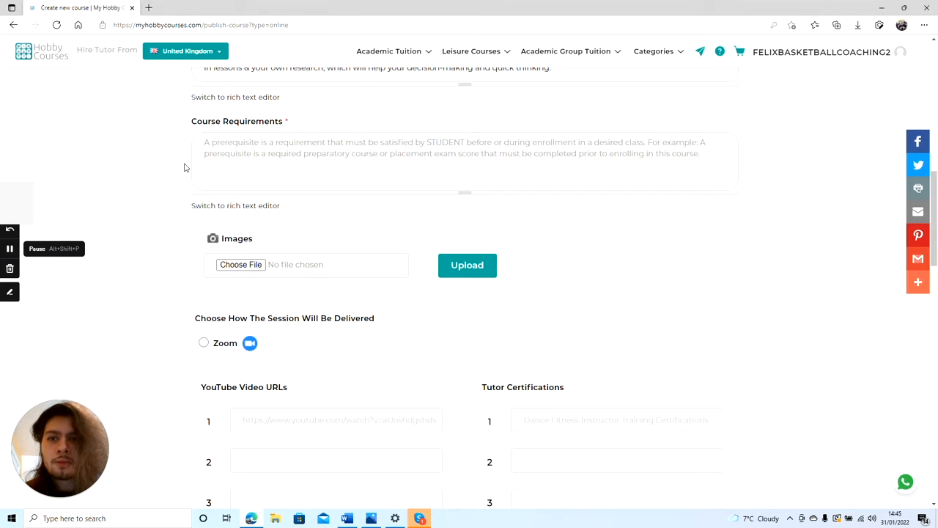
mouse_move(287, 121)
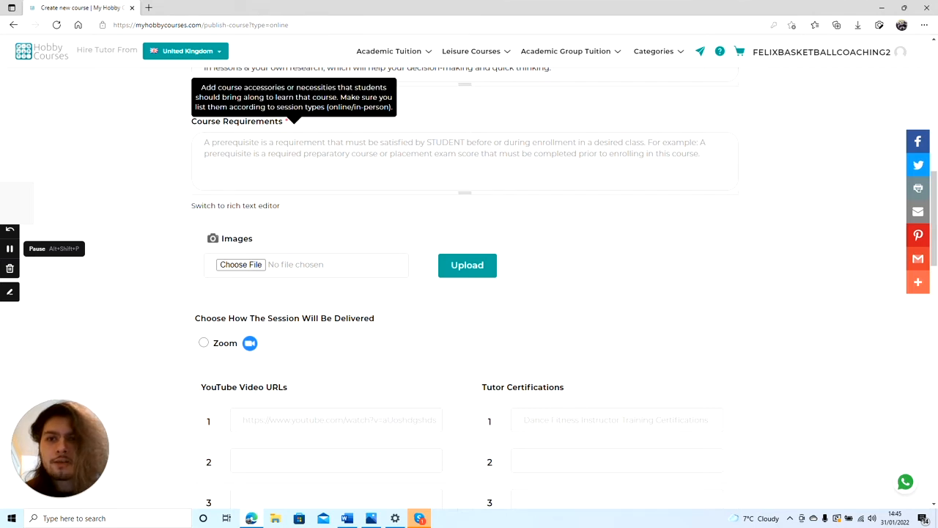
scroll(162, 140, "down", 2)
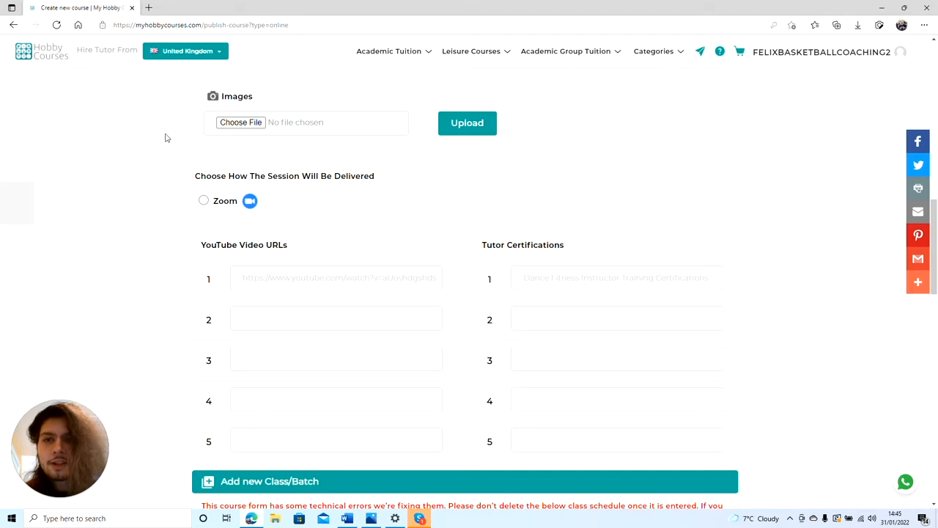
mouse_move(197, 129)
scroll(341, 129, "up", 1)
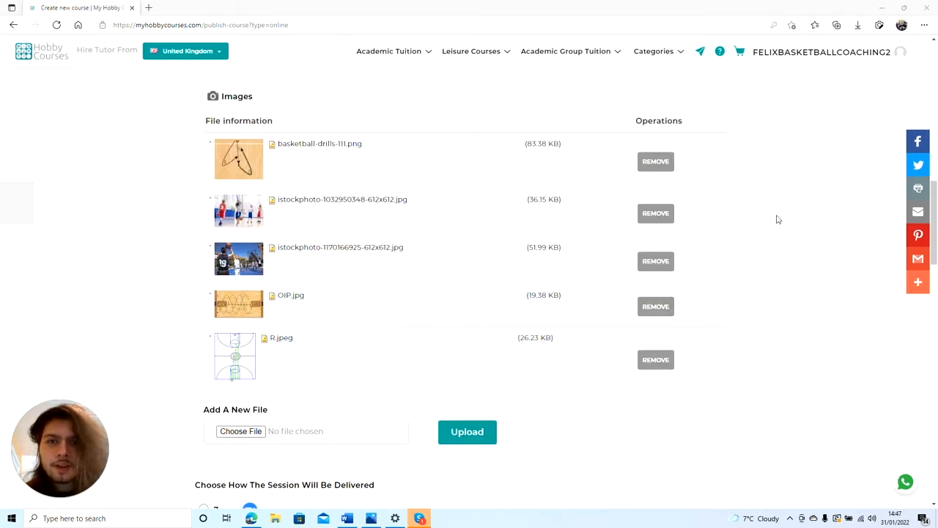
Step: Choose Zoom as the way the course sessions will be delivered
scroll(778, 219, "down", 5)
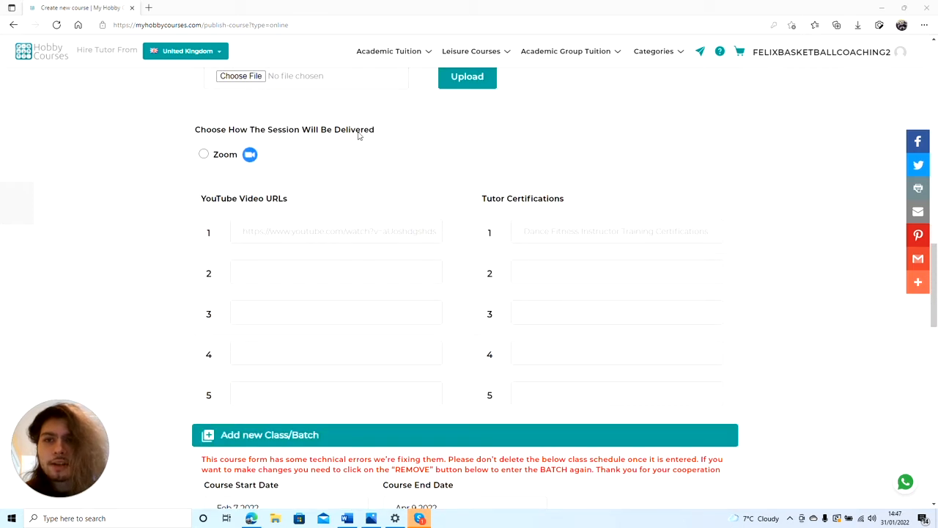
left_click(204, 156)
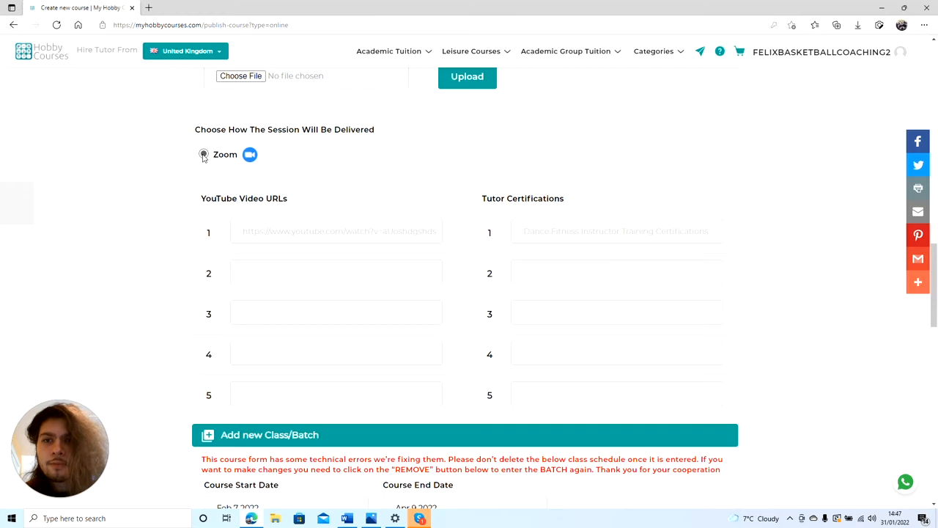
scroll(204, 158, "down", 1)
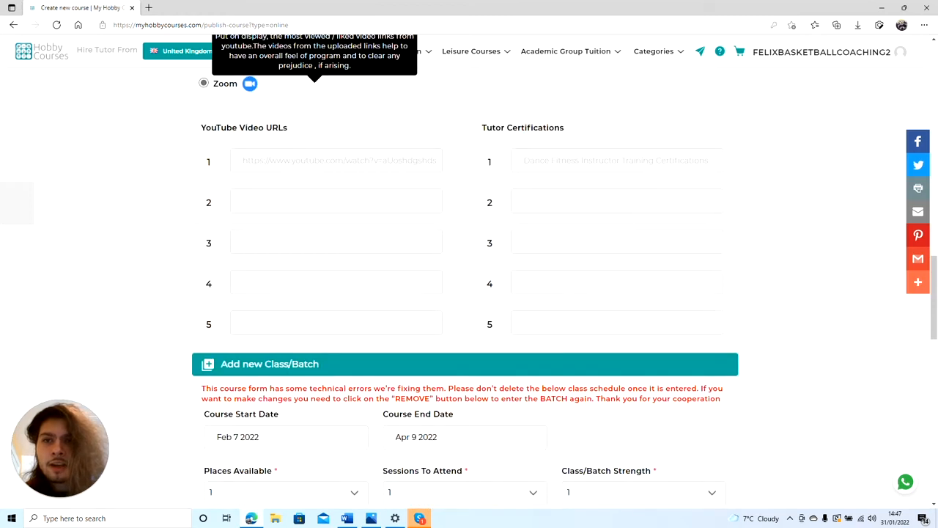
scroll(324, 183, "up", 1)
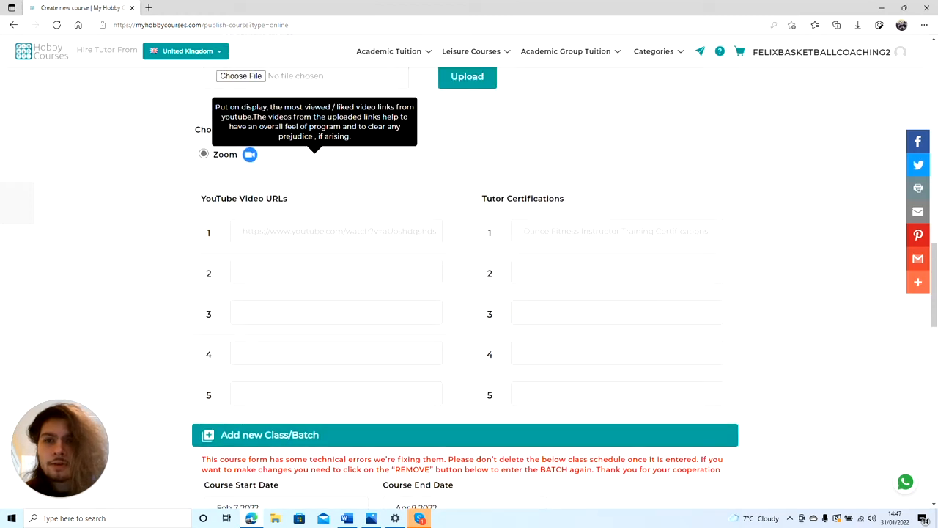
left_click(337, 231)
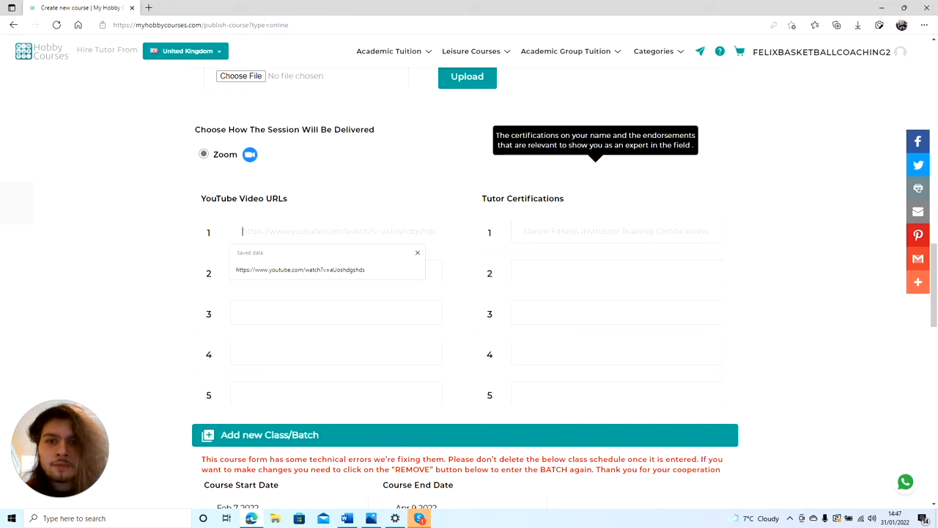
left_click(578, 207)
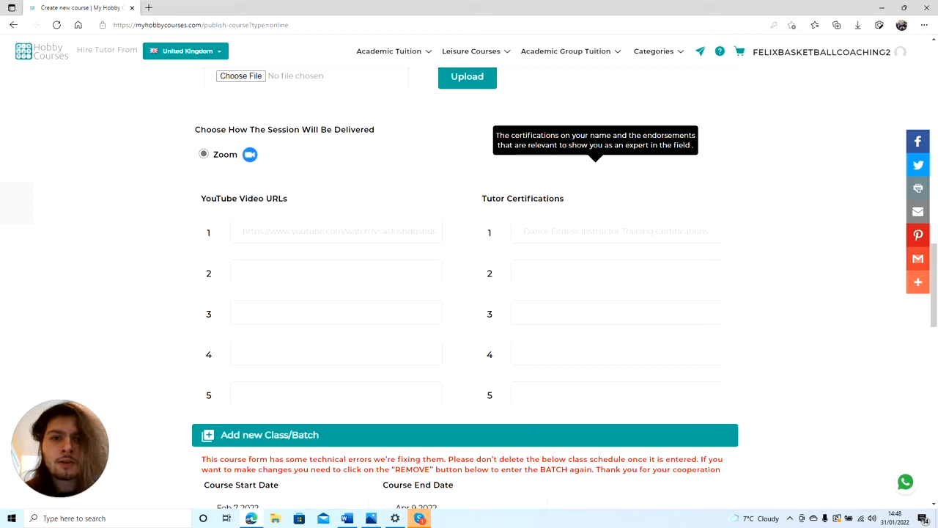
Step: Set the course start date to Mar 1 2022 and the course end date to May 1 2022
scroll(473, 276, "down", 4)
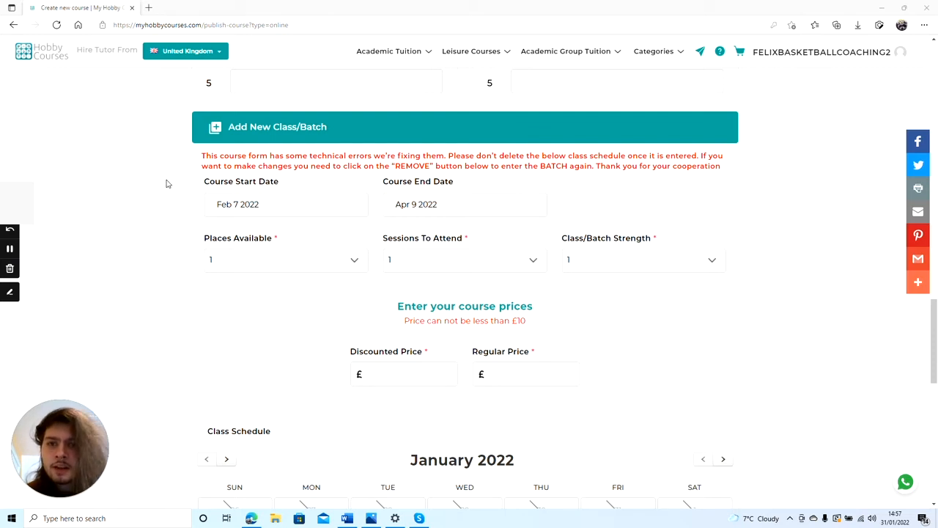
scroll(168, 184, "down", 1)
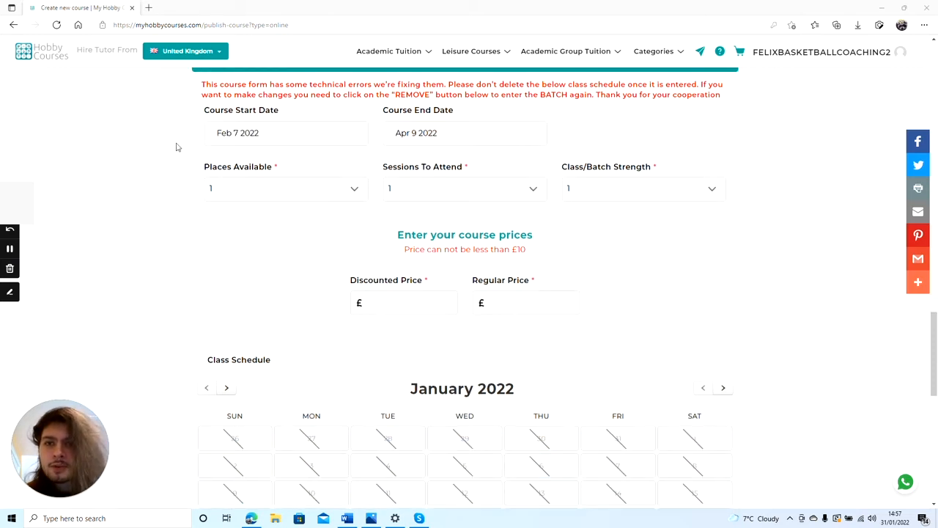
left_click(297, 133)
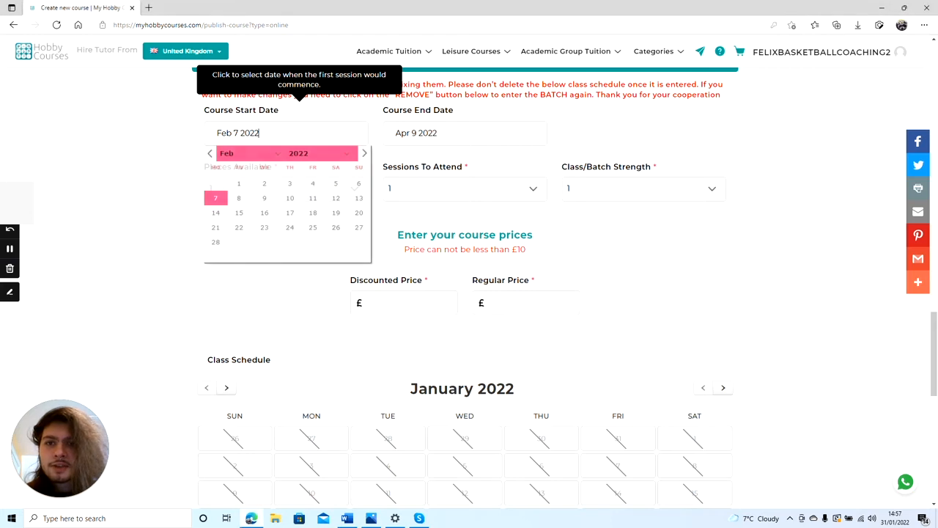
left_click(363, 153)
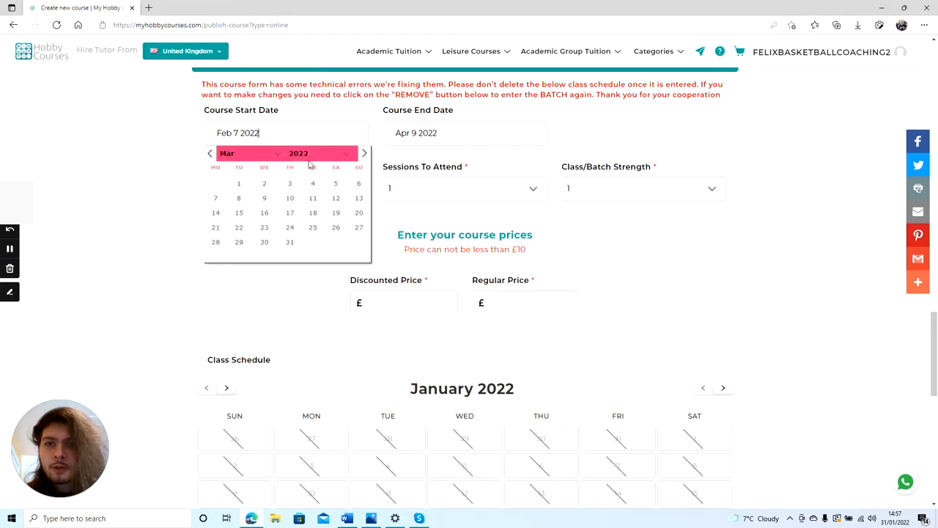
left_click(238, 182)
left_click(477, 132)
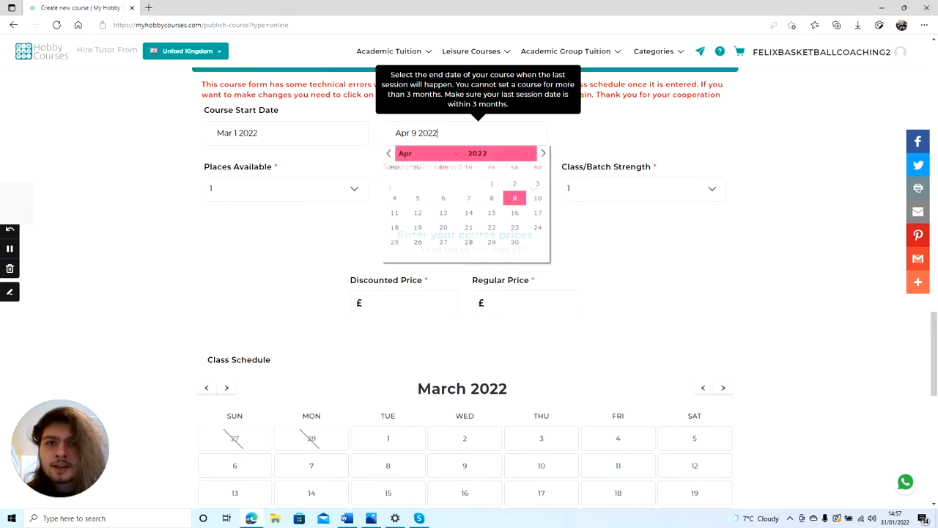
left_click(543, 153)
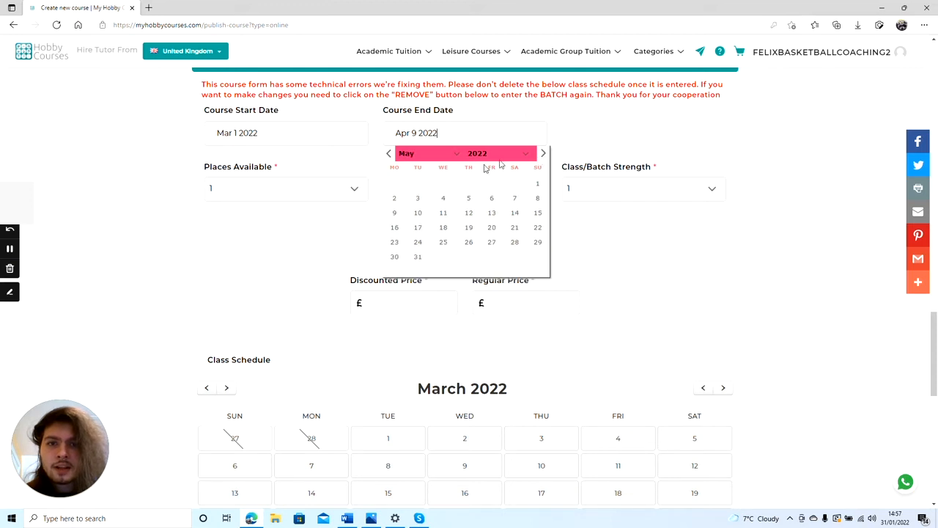
left_click(537, 184)
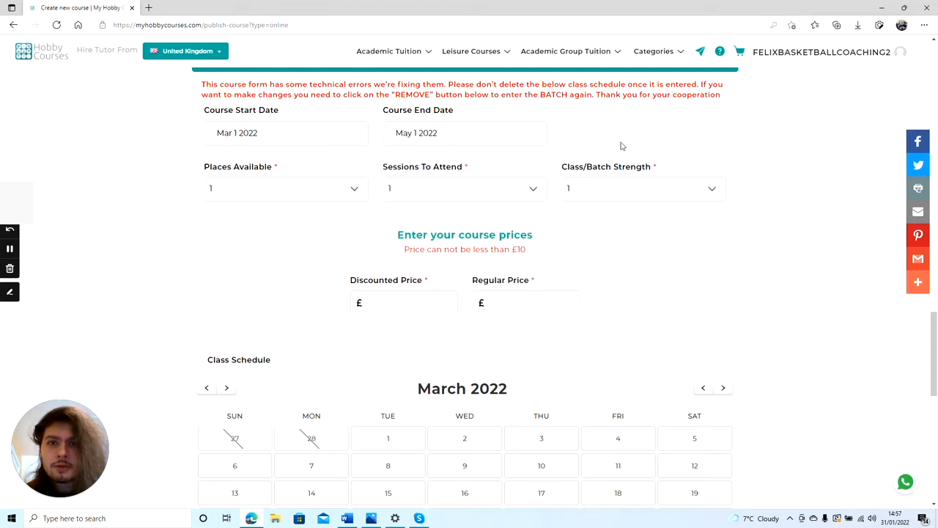
Step: Set the number of places available on the course to 3
left_click(292, 191)
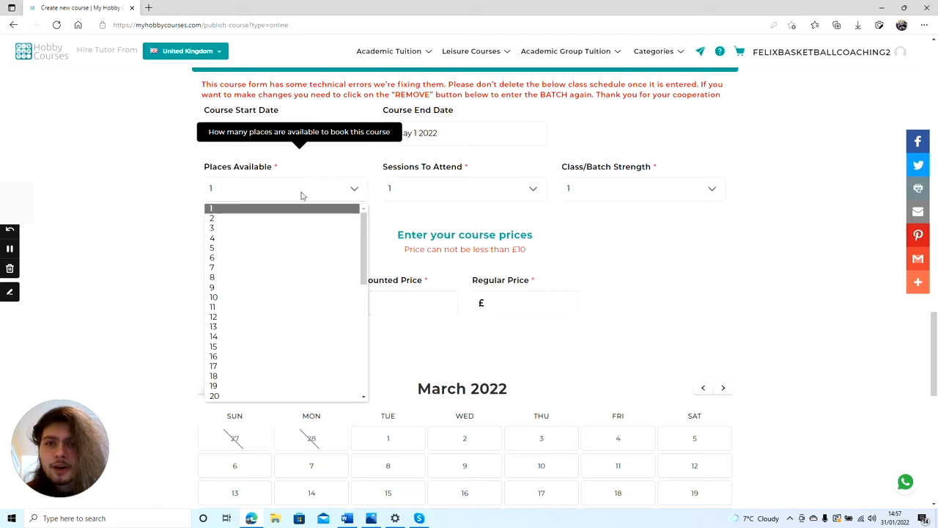
left_click(309, 192)
scroll(309, 192, "up", 1)
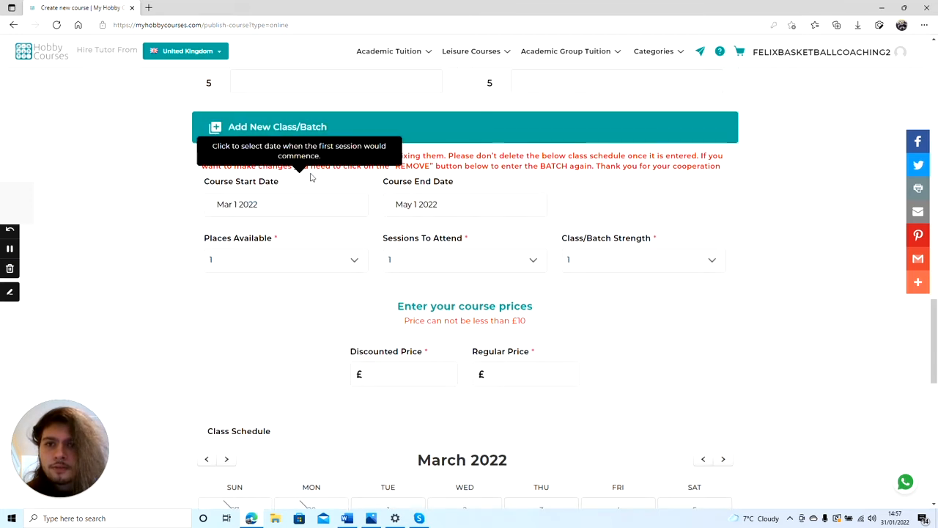
scroll(302, 184, "down", 1)
left_click(300, 184)
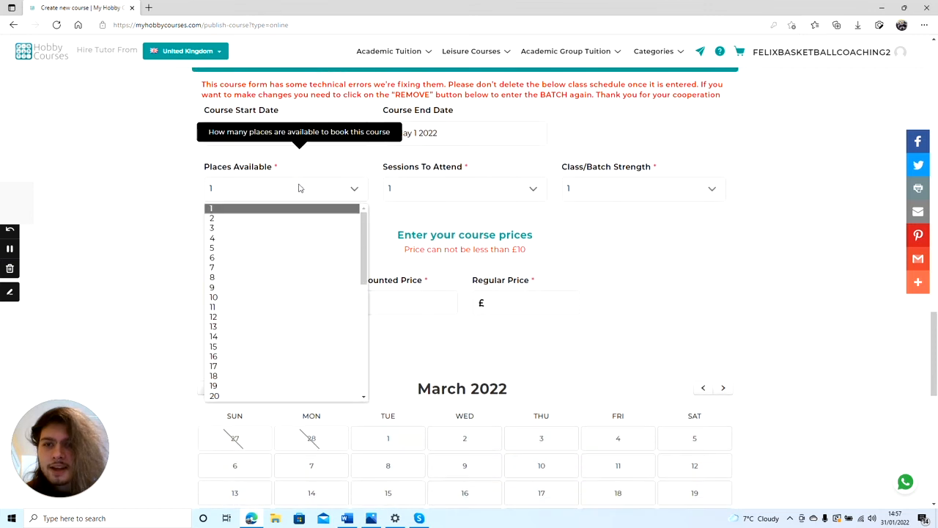
left_click(265, 229)
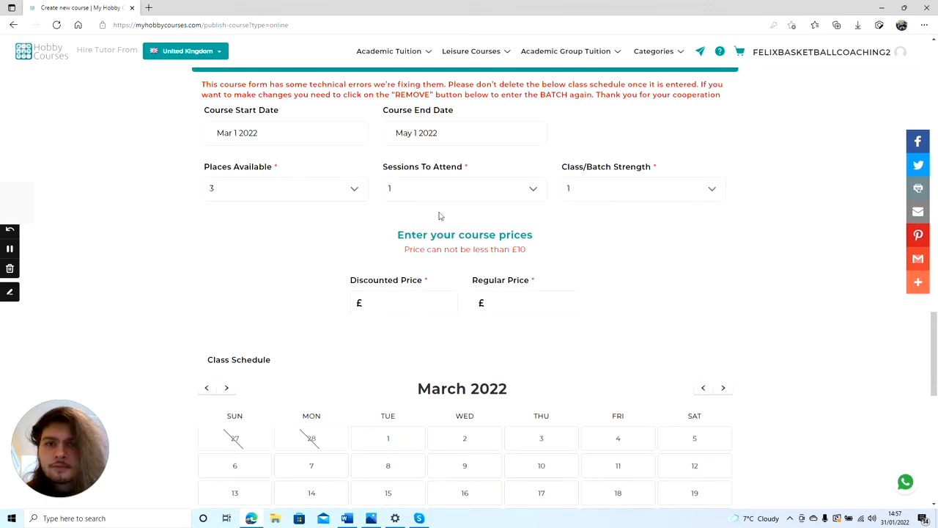
Step: Set the sessions to attend to 15 and the class/batch strength to 3
left_click(461, 193)
scroll(447, 270, "down", 1)
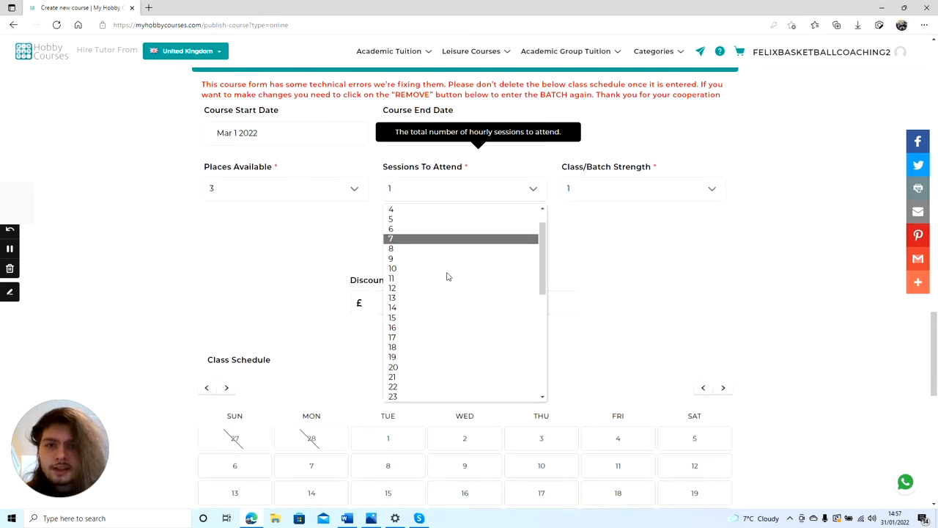
left_click(428, 320)
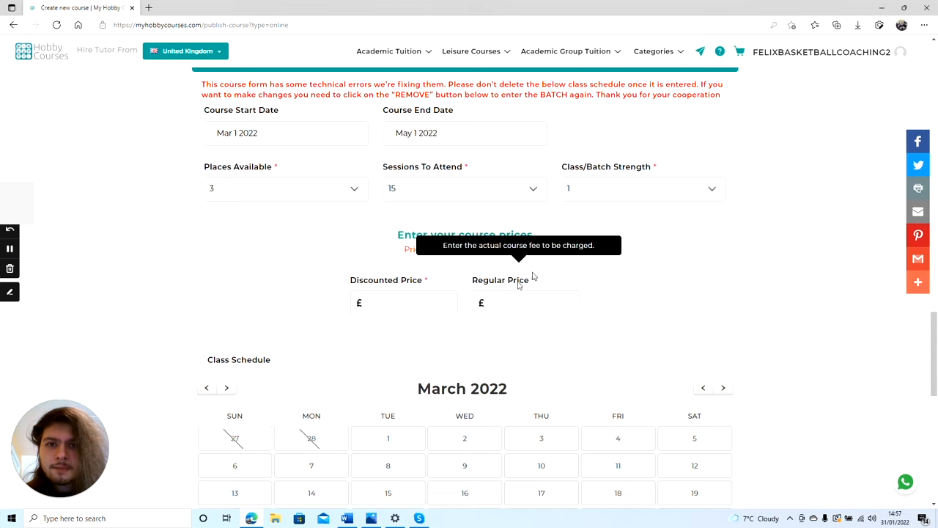
left_click(638, 195)
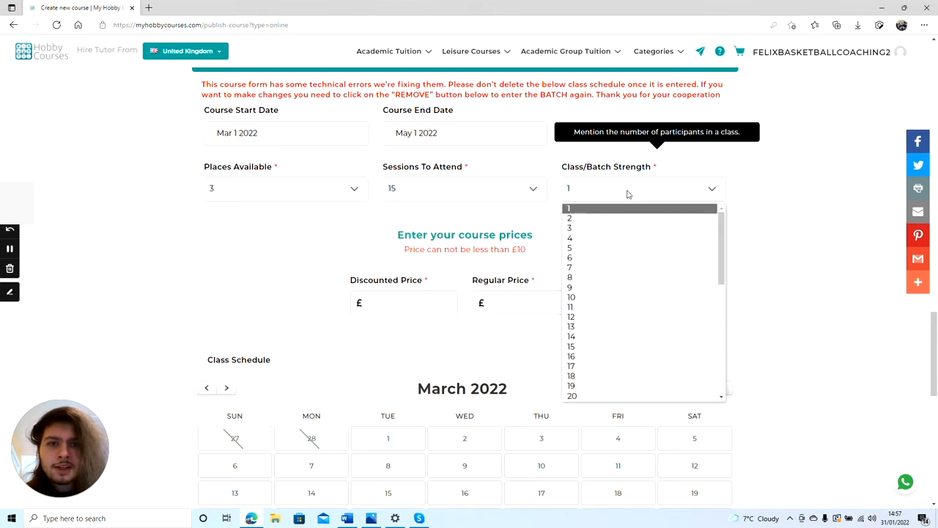
left_click(602, 230)
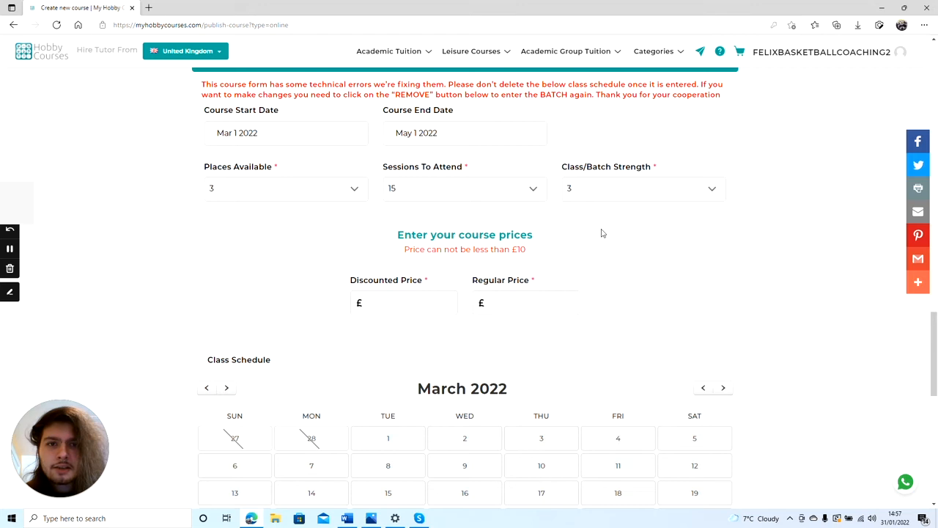
Step: Enter a regular price of £100 and a discounted price of £100 for the course
scroll(602, 233, "down", 2)
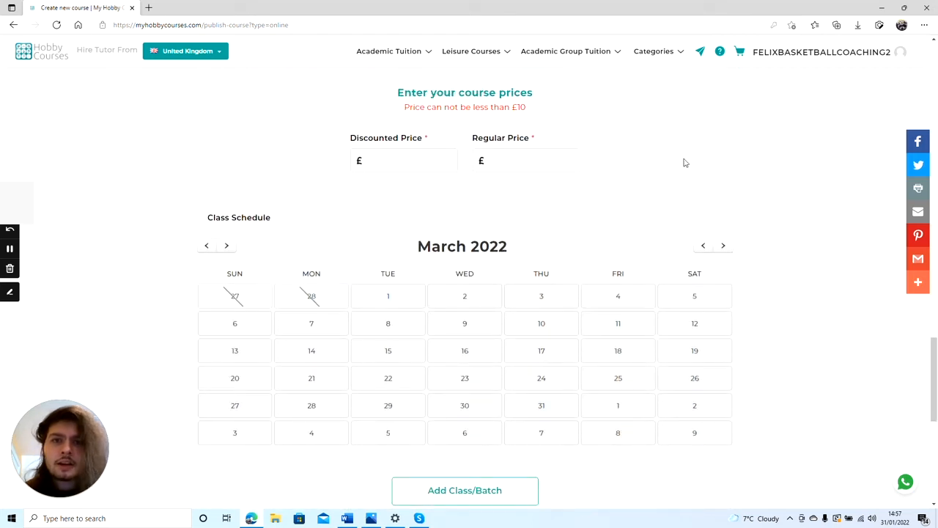
scroll(685, 163, "up", 1)
left_click(529, 231)
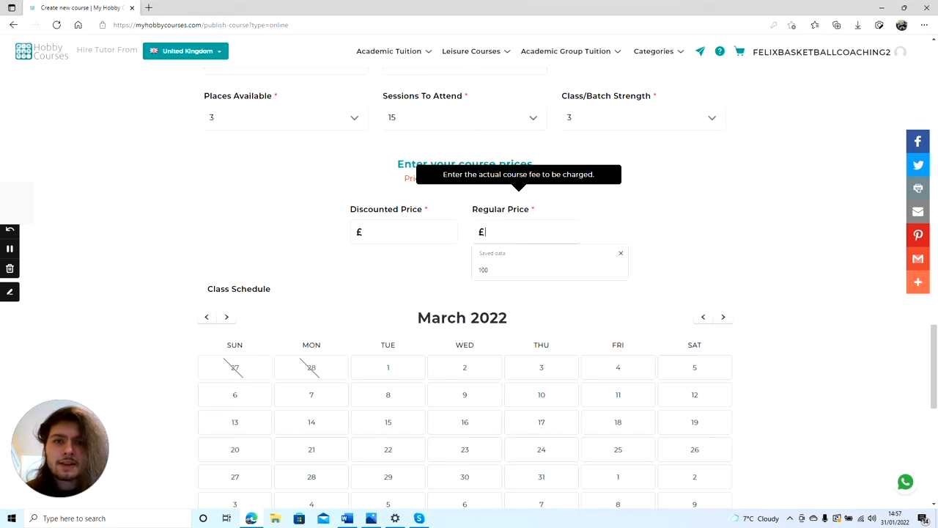
type("100")
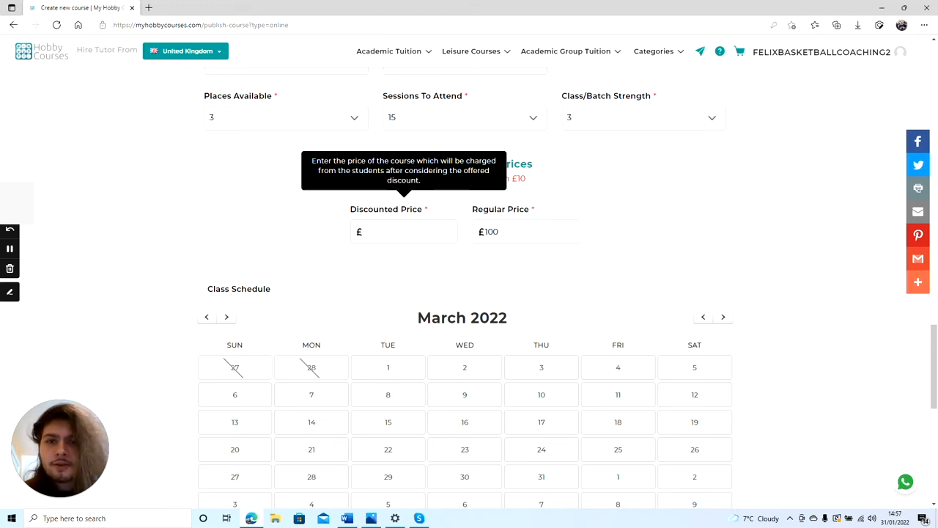
left_click(404, 232)
type("50")
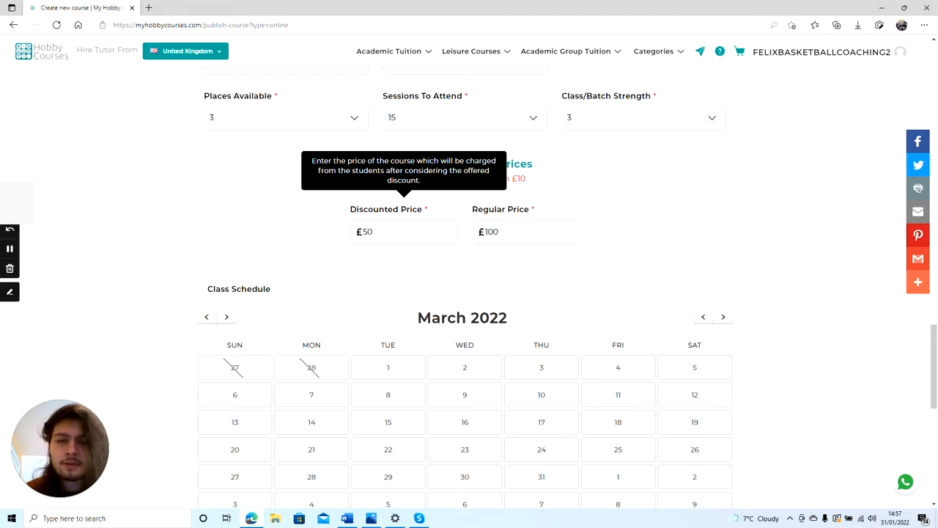
key("BackSpace")
key("BackSpace")
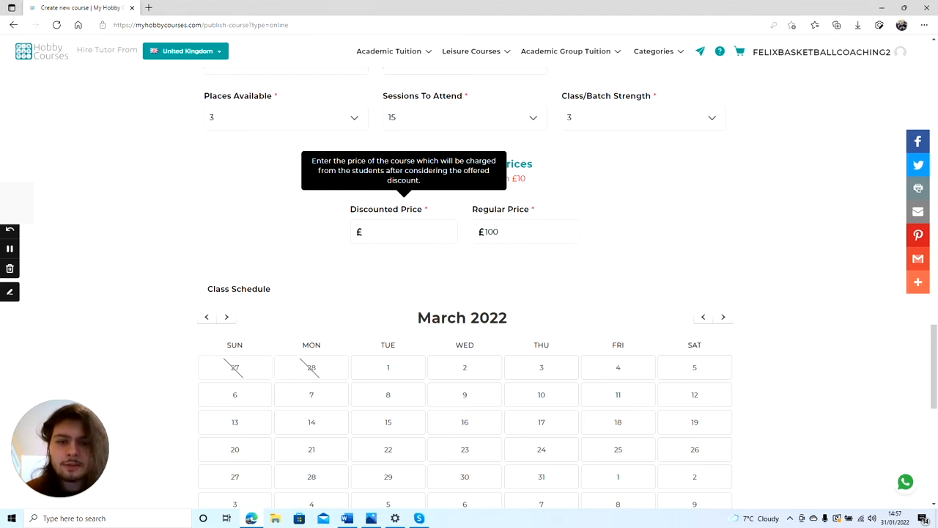
type("100")
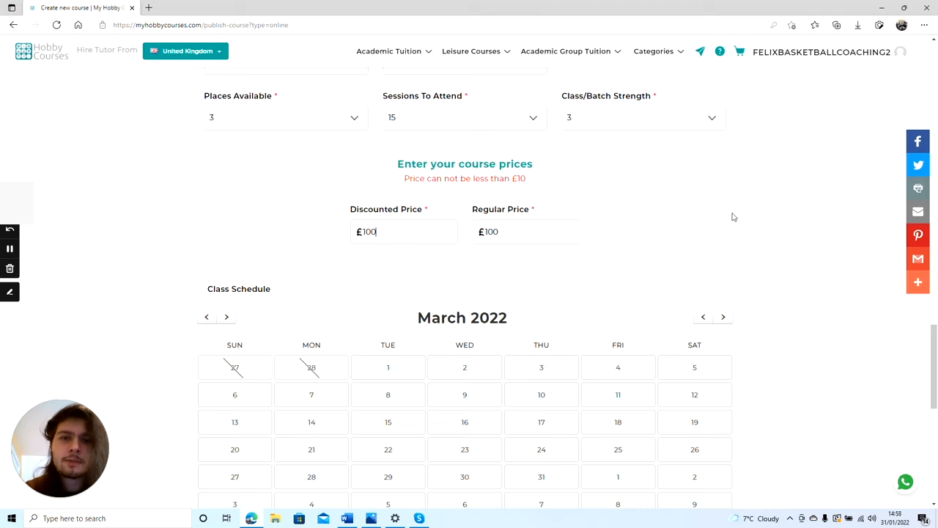
Step: Start a class session on 1 March 2022 in the class schedule and title it "Introductory Lesson"
scroll(778, 223, "down", 2)
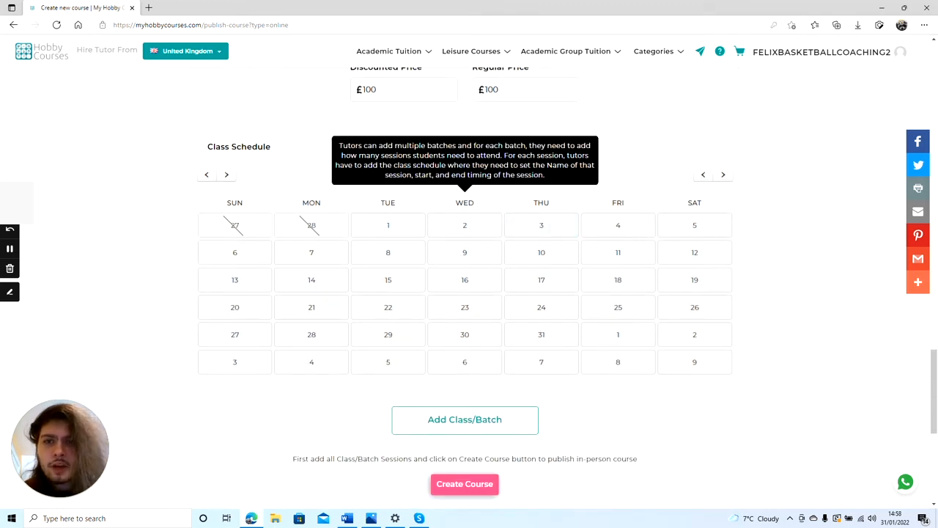
left_click(390, 229)
scroll(390, 229, "up", 1)
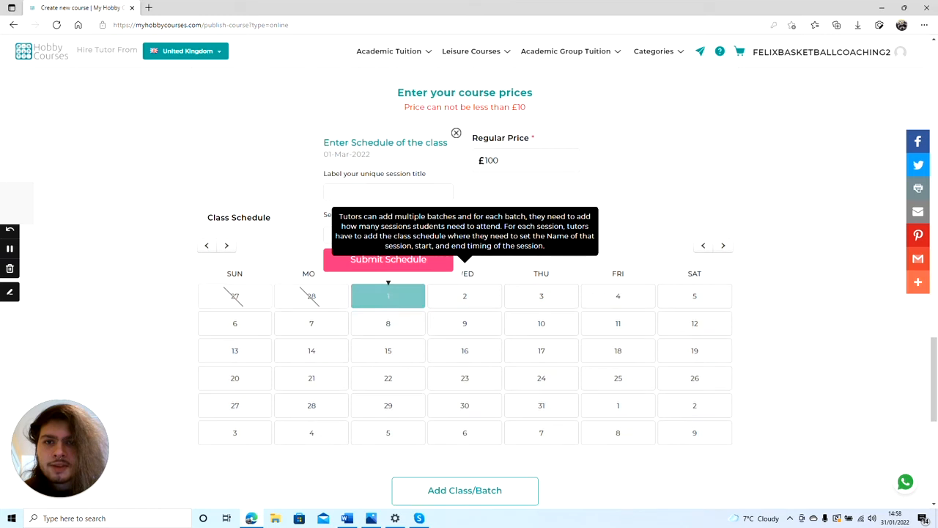
type("Introductory")
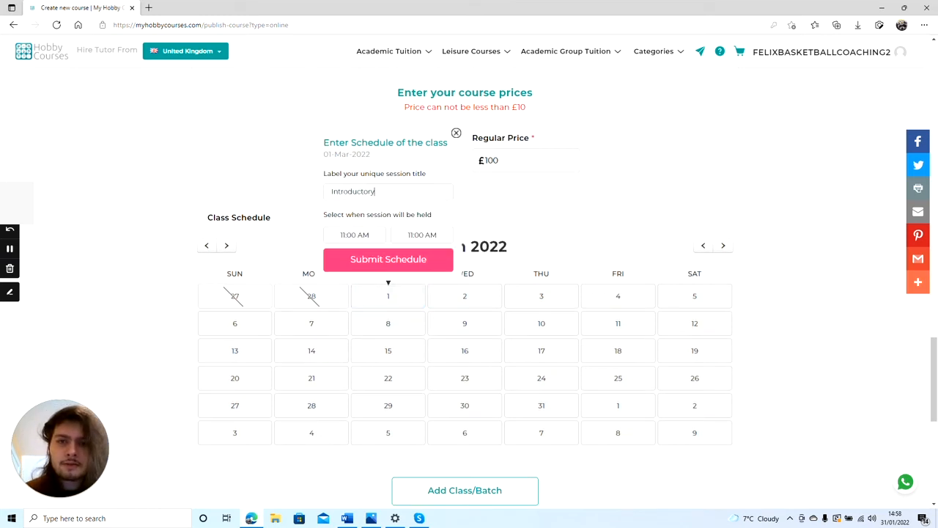
type(" Lesson")
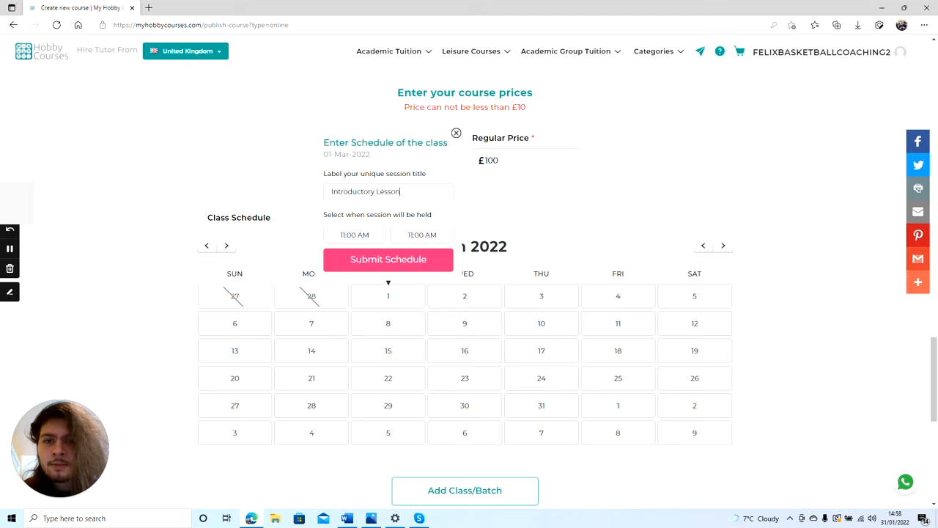
Step: Set the Introductory Lesson to run from 4:00 PM to 5:00 PM and submit its schedule
left_click(369, 234)
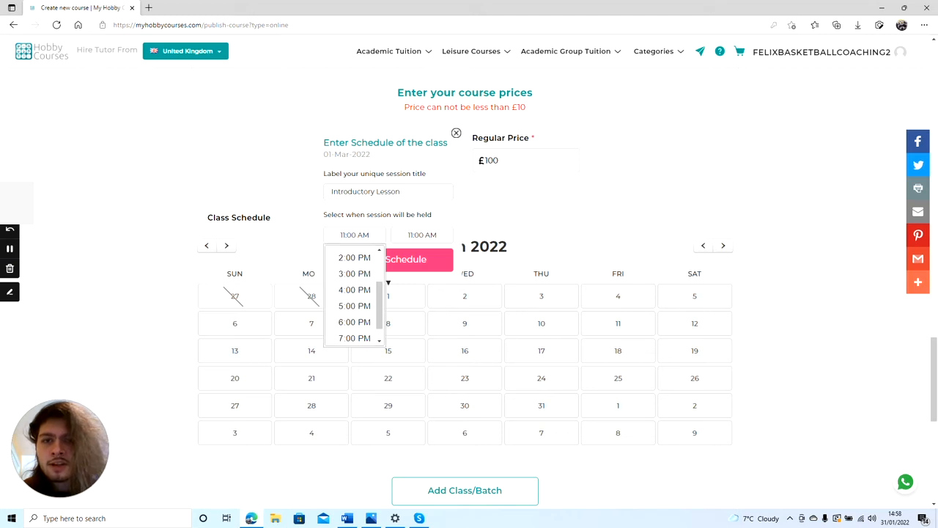
left_click(392, 220)
left_click(355, 235)
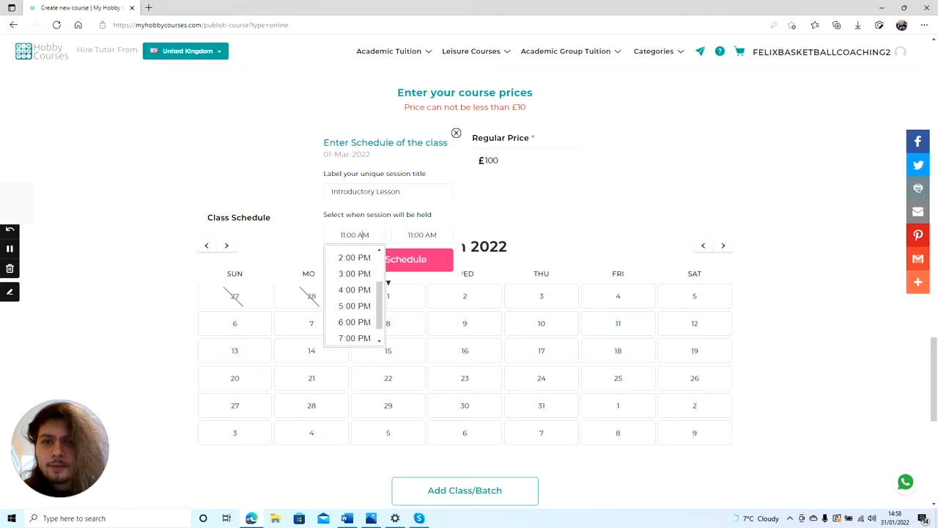
left_click(354, 290)
left_click(422, 235)
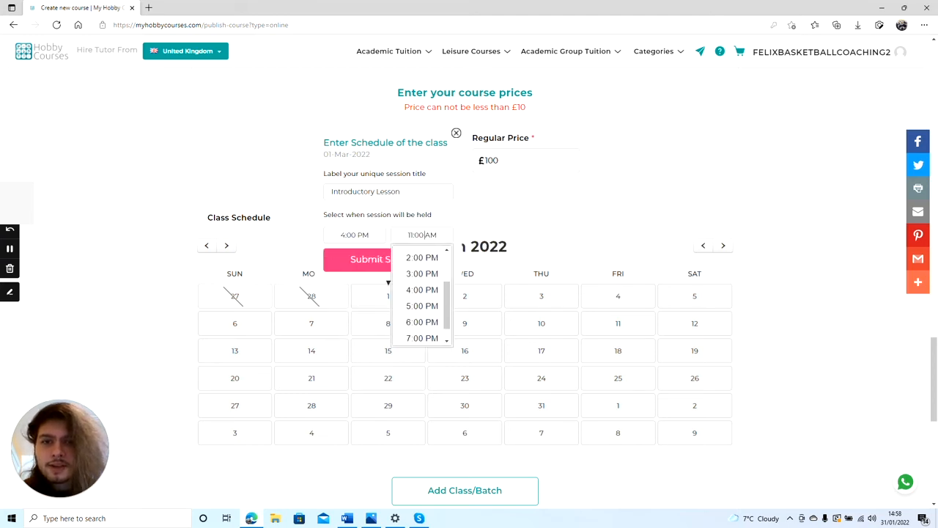
left_click(418, 306)
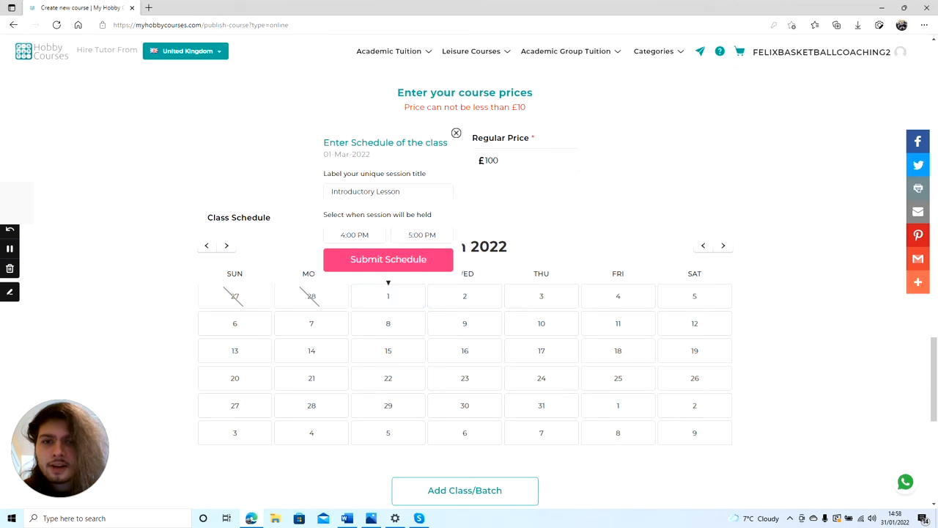
left_click(381, 259)
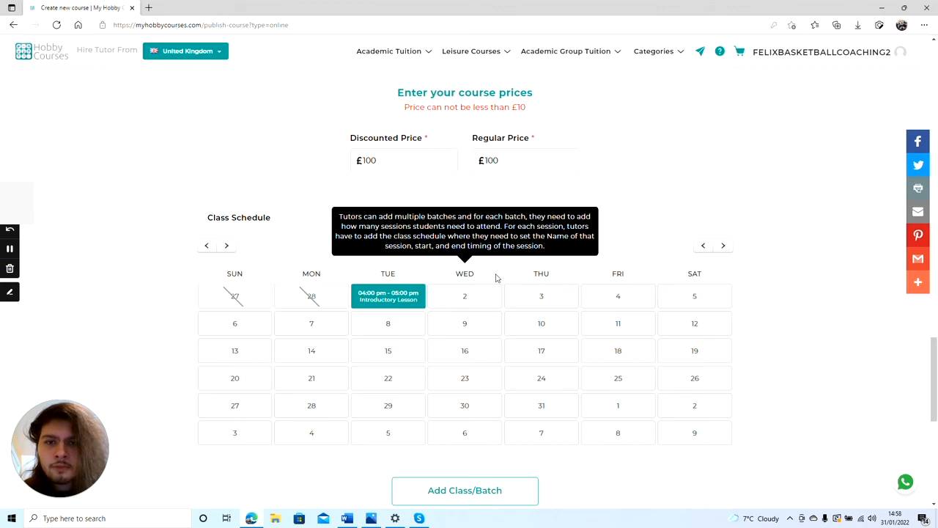
scroll(497, 275, "down", 1)
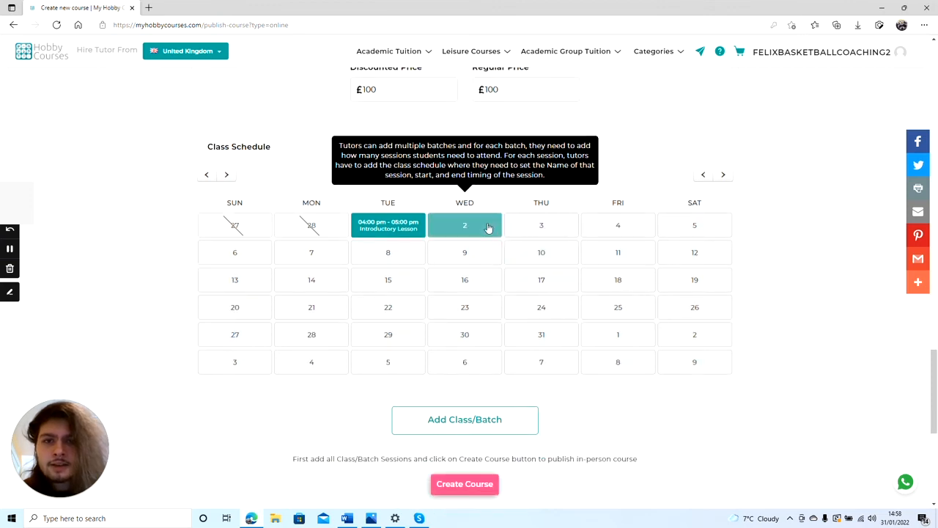
Step: Start a class session on 2 March 2022 in the class schedule and title it "Basic Tactics Introduction"
left_click(488, 228)
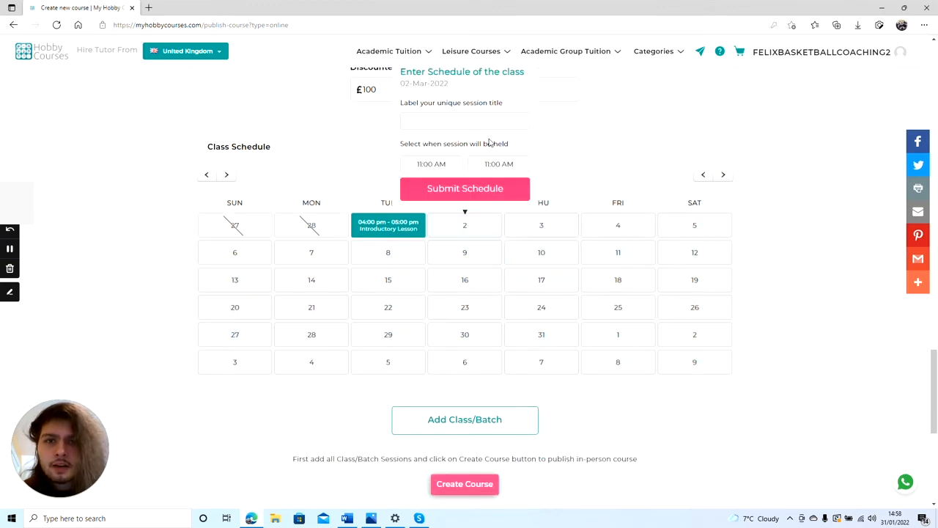
scroll(488, 147, "up", 1)
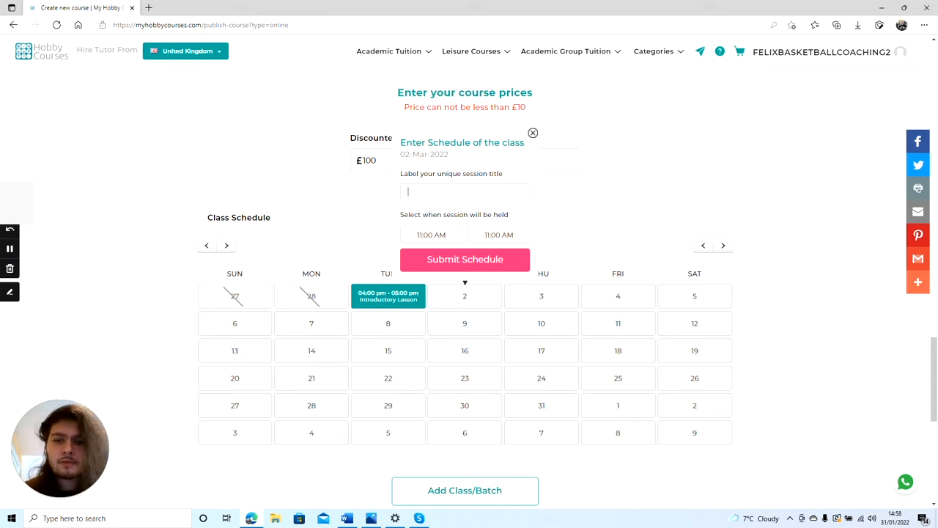
type("Basic T")
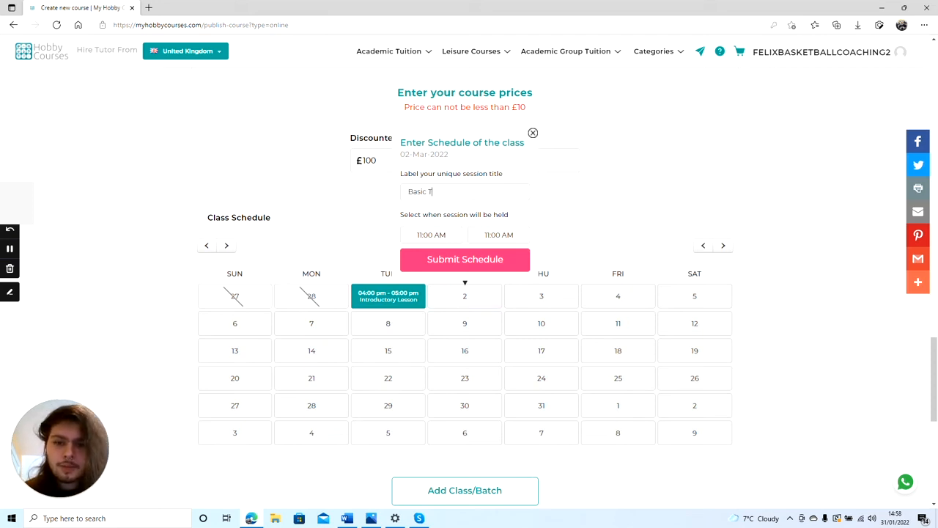
type("actics")
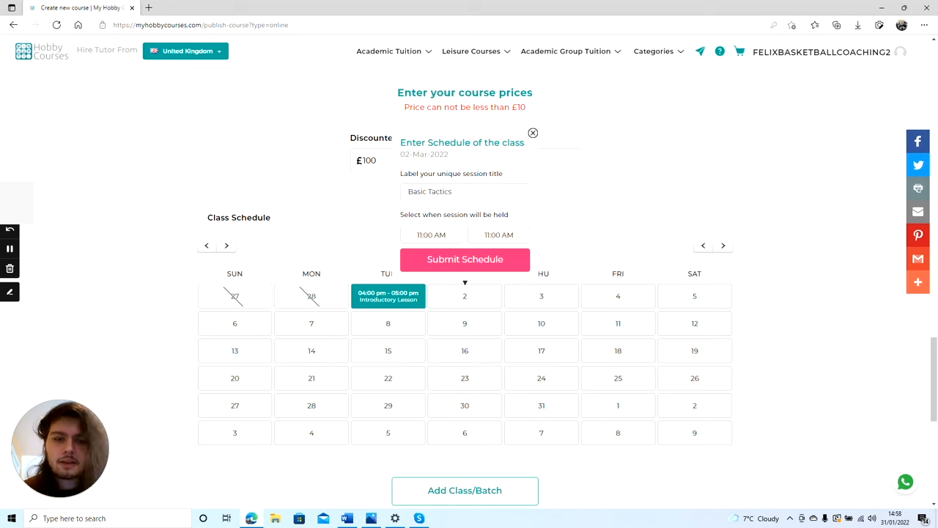
type("  Introduction")
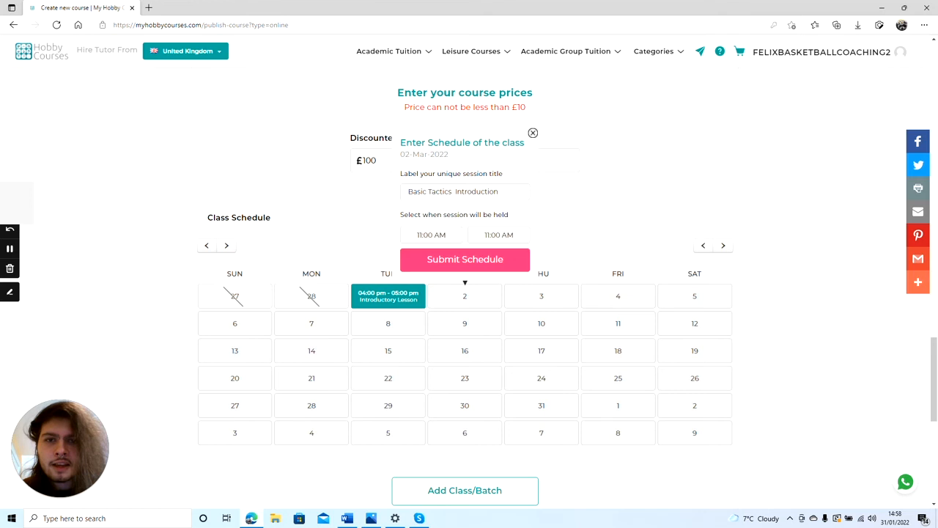
Step: Set the Basic Tactics Introduction session to run from 4:00 PM to 5:00 PM and submit its schedule
left_click(448, 232)
left_click(432, 289)
left_click(498, 235)
left_click(496, 305)
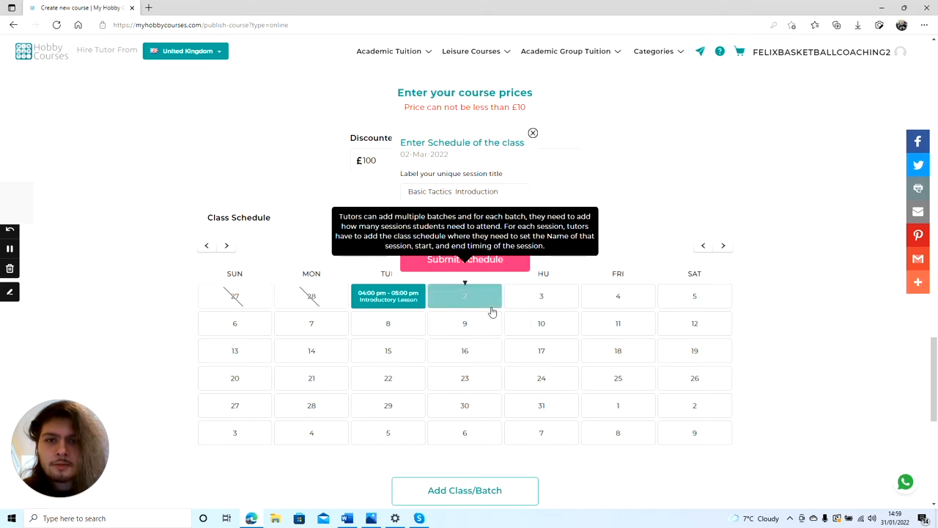
left_click(502, 260)
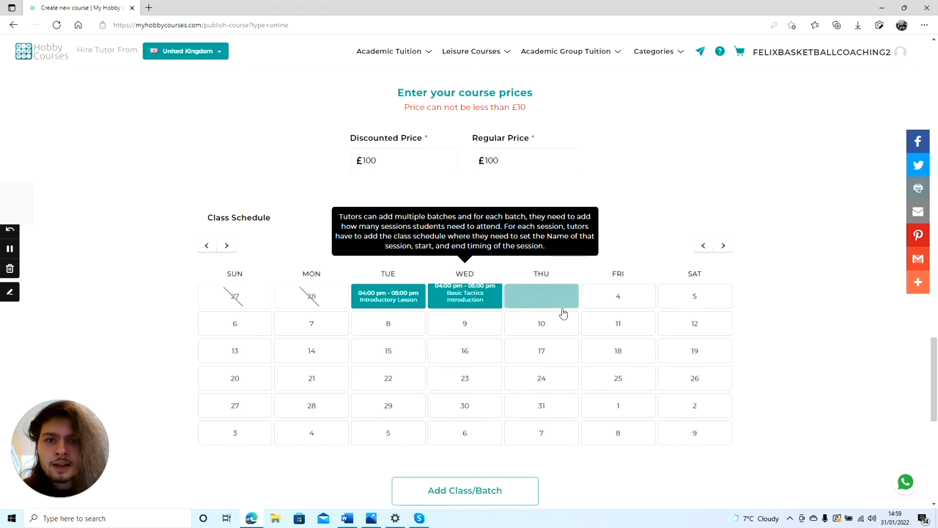
Step: Check the scheduled sessions through April 2022 and add the completed class/batch to the course
scroll(557, 308, "up", 3)
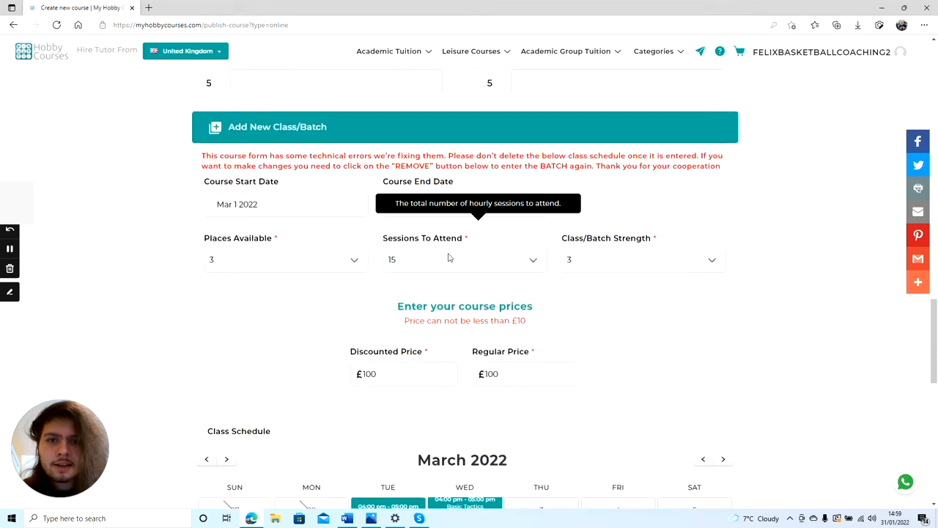
scroll(449, 258, "down", 3)
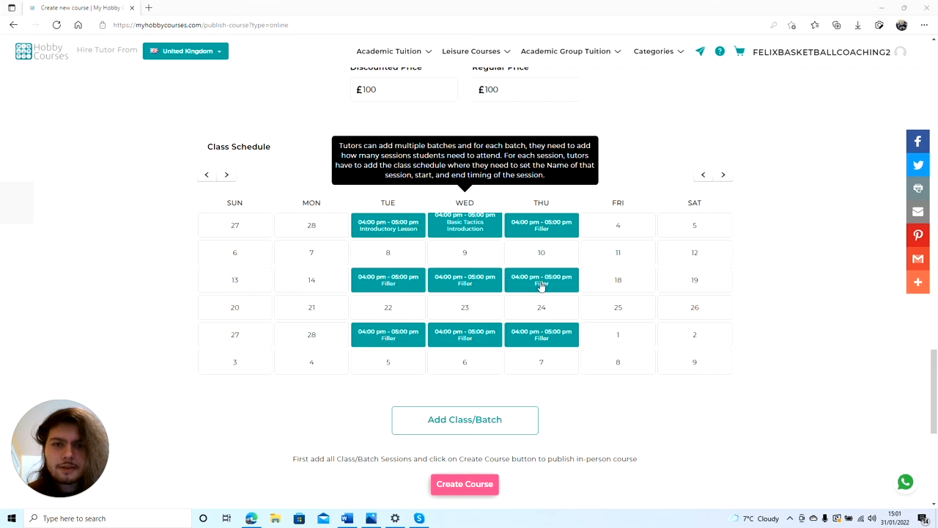
left_click(723, 176)
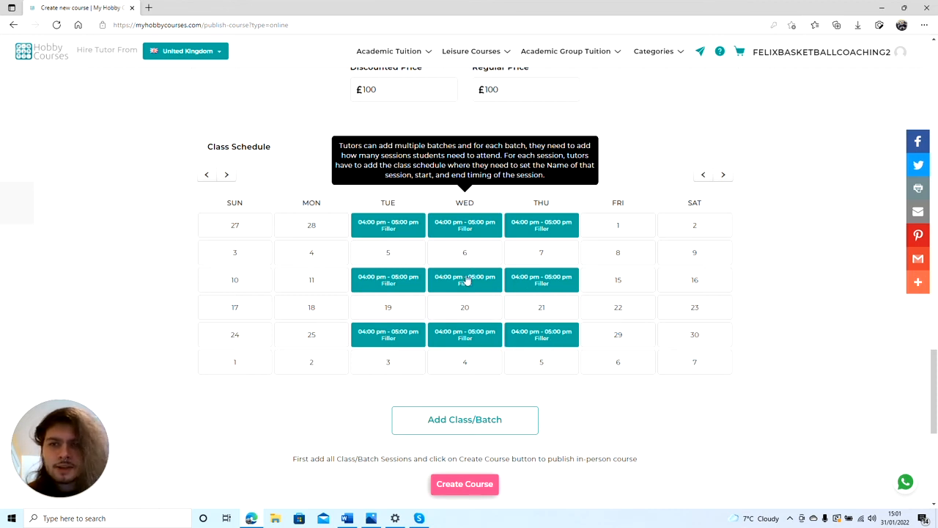
scroll(470, 307, "down", 1)
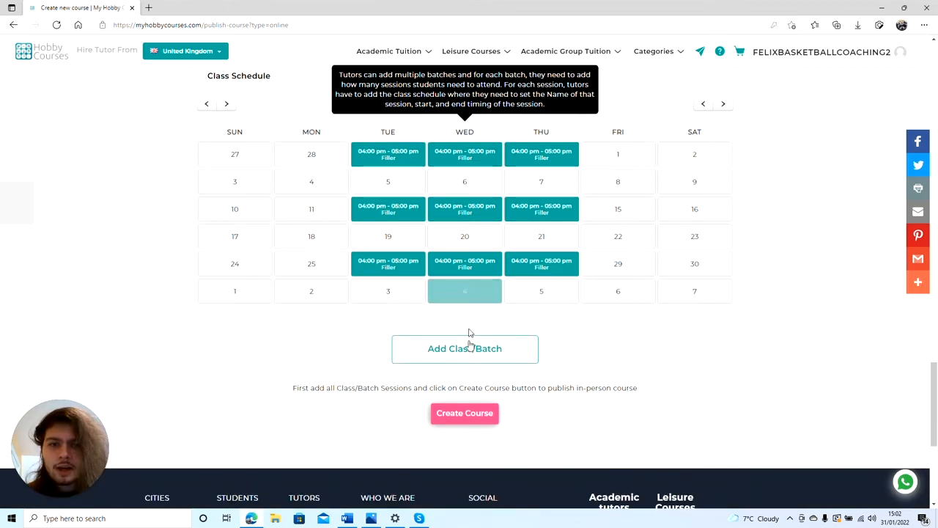
left_click(470, 351)
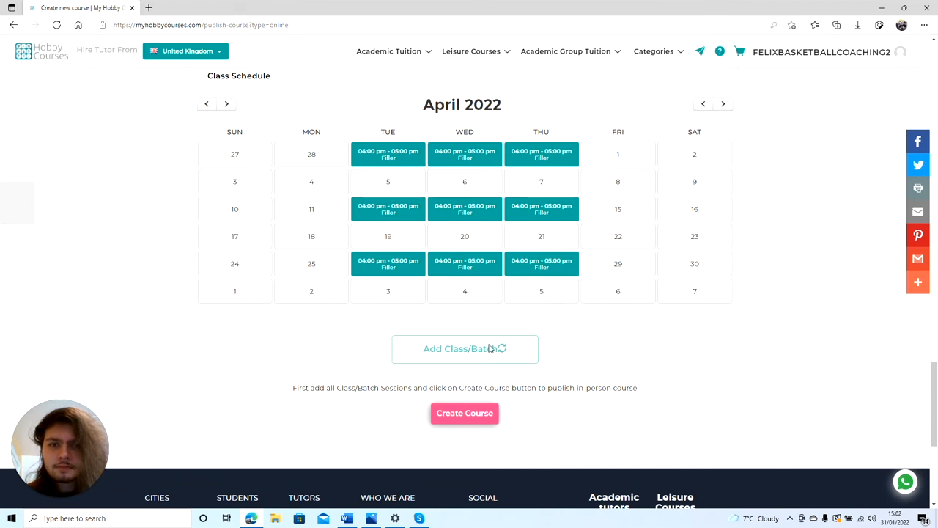
Step: Review the dates, capacity and prices of Batch 1, and create the course
scroll(484, 301, "up", 5)
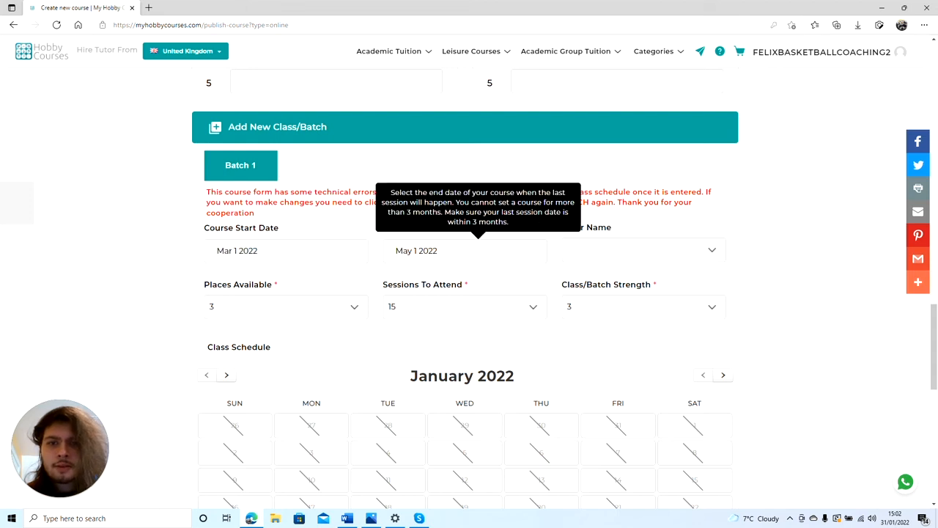
scroll(344, 203, "down", 2)
scroll(344, 203, "up", 2)
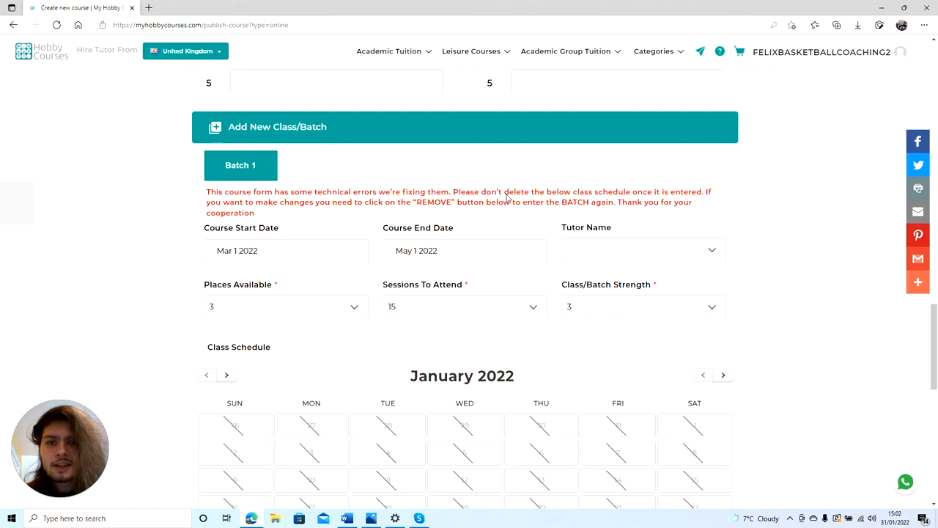
scroll(506, 196, "down", 5)
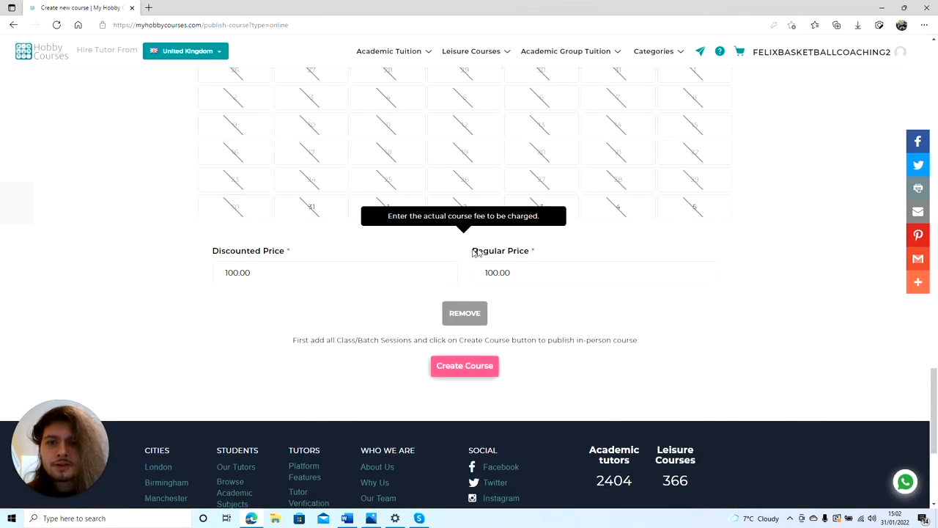
left_click(480, 370)
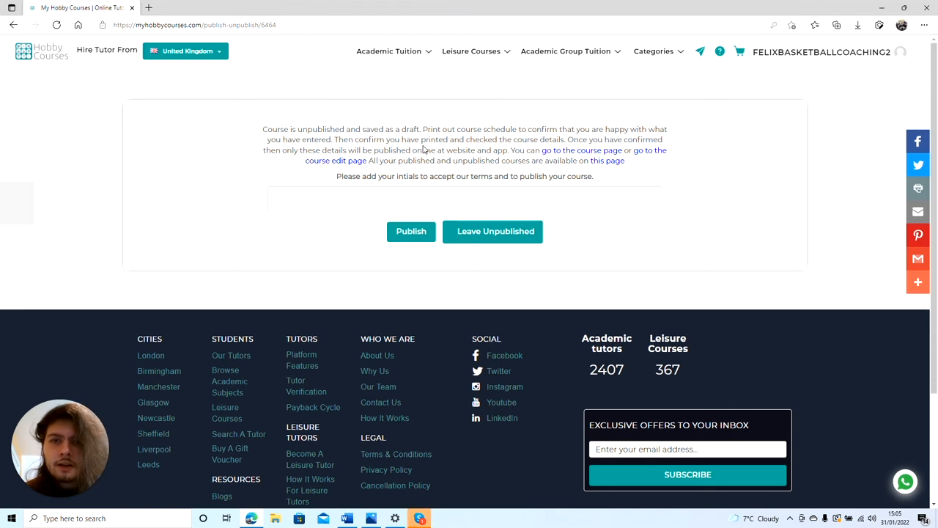
Step: Enter "yes" in the initials field to accept the terms and publish the course
left_click(274, 199)
type("yes")
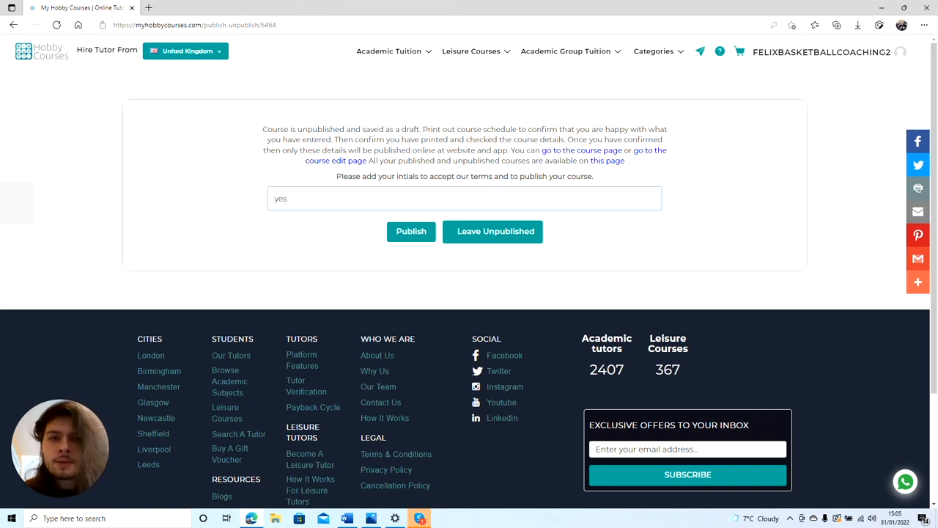
left_click(406, 235)
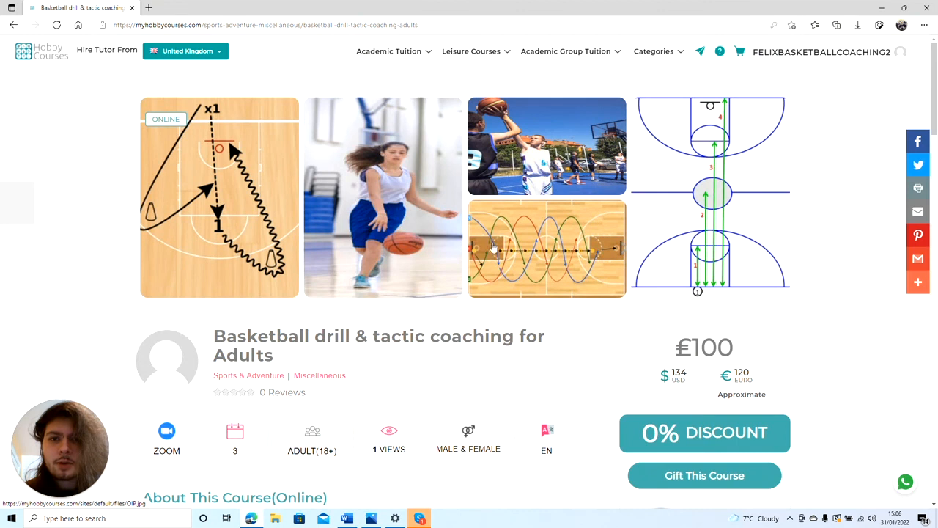
Step: Review the published course page, including its class details, March 2022 session calendar and course description
scroll(471, 194, "down", 4)
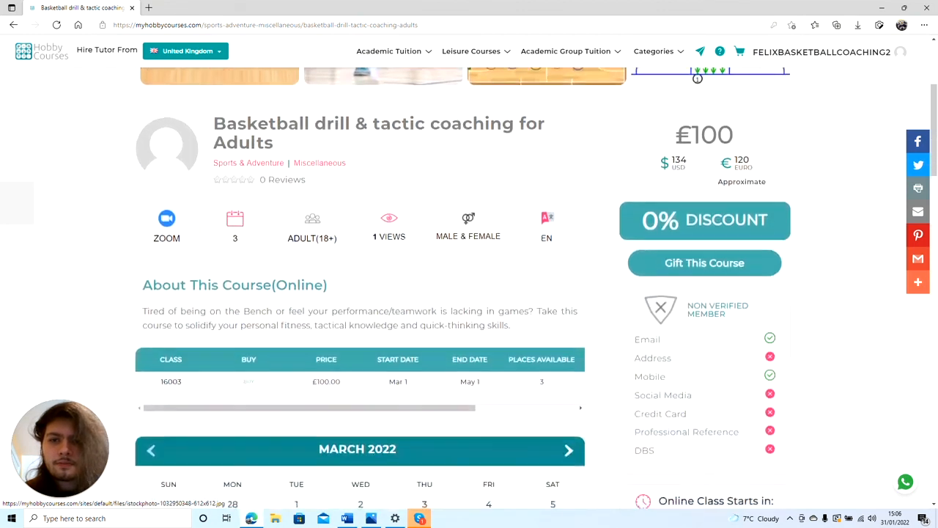
scroll(439, 193, "down", 3)
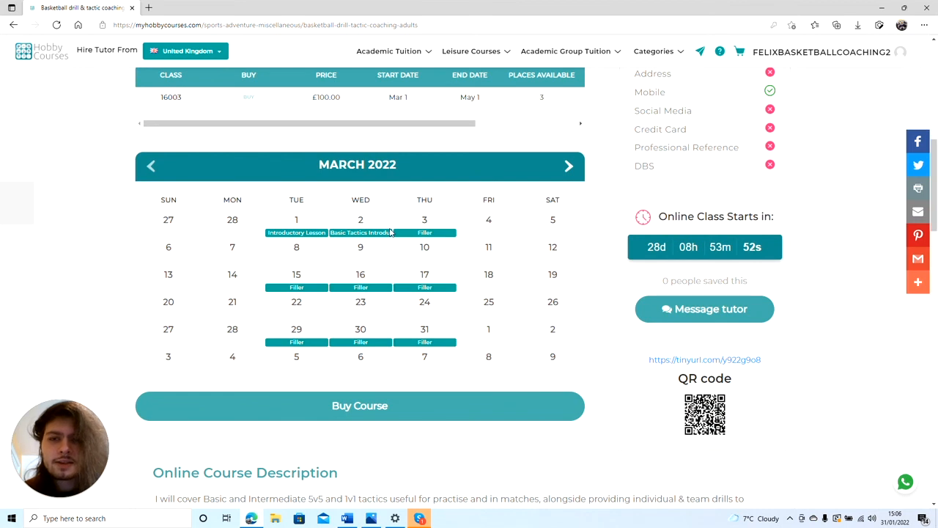
scroll(392, 232, "down", 4)
scroll(404, 253, "up", 10)
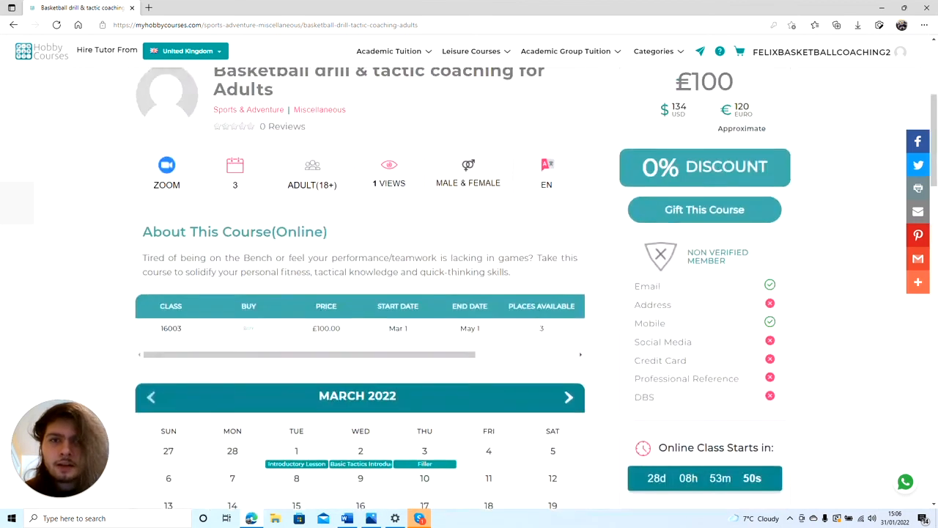